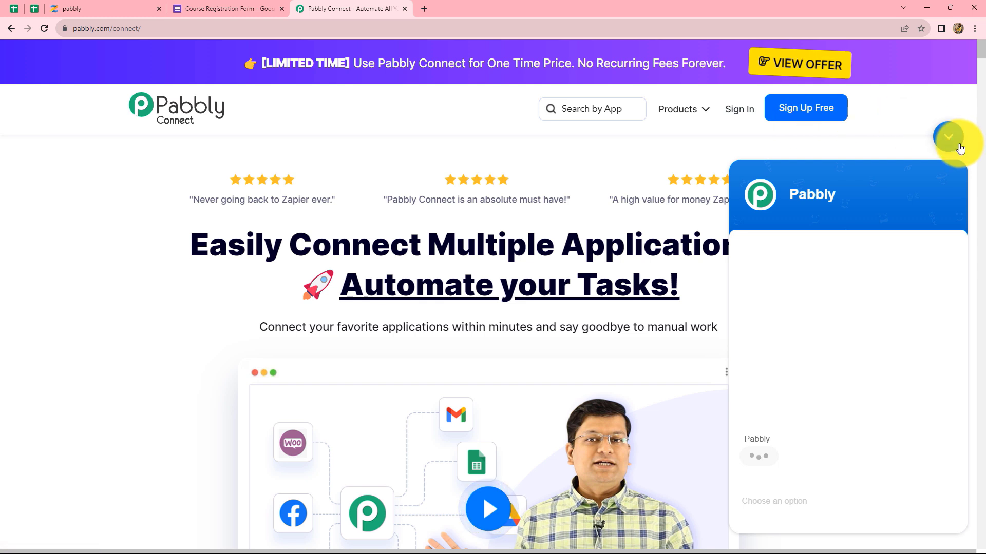
Collapse the chat widget on the Pabbly Connect homepage.
click(948, 137)
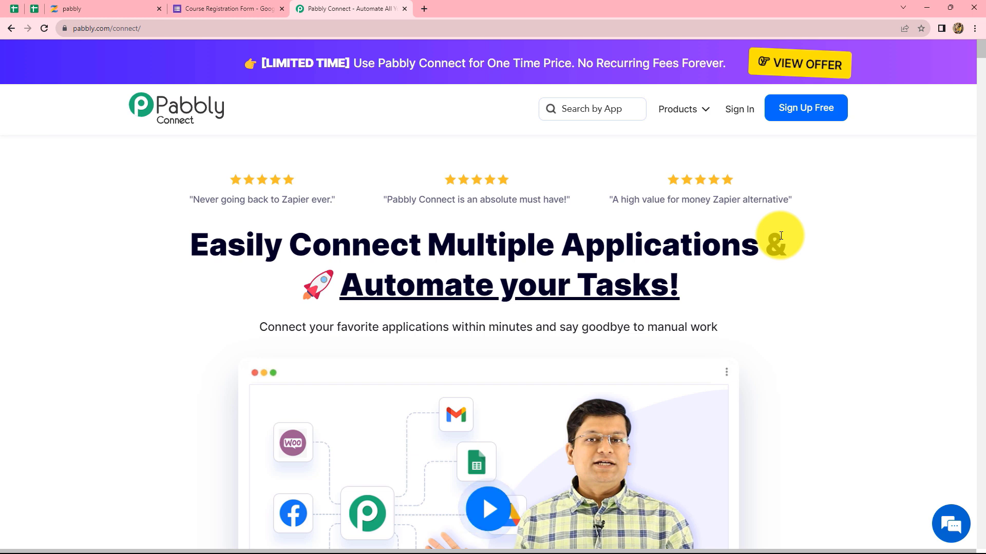
Sign in, open Pabbly Connect from the account's apps, and start a new workflow.
click(738, 114)
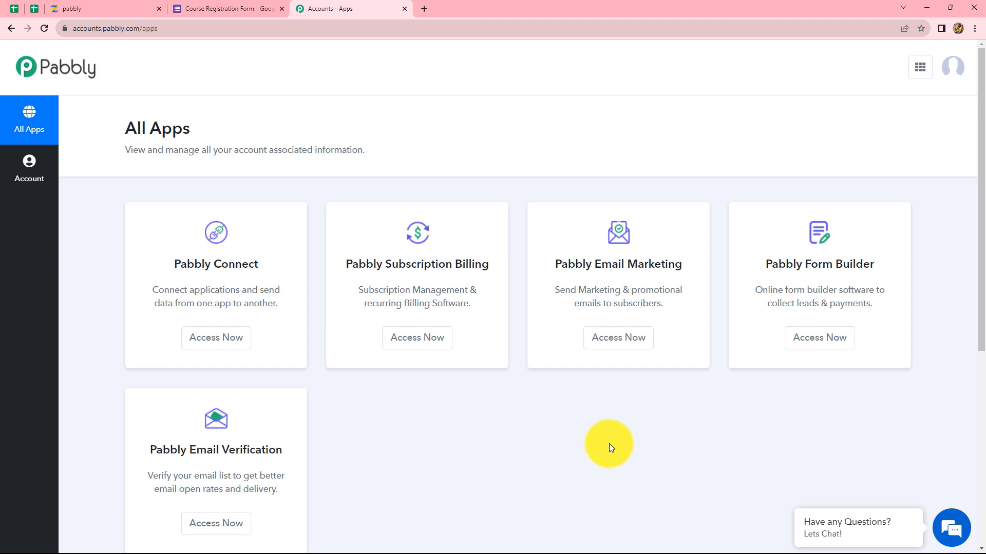
scroll(611, 445, down, 2)
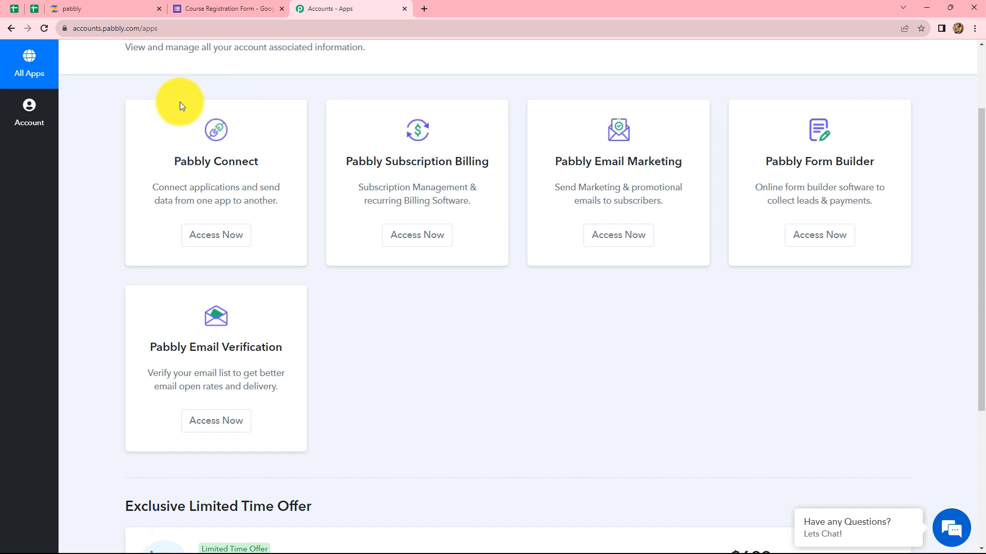
click(188, 236)
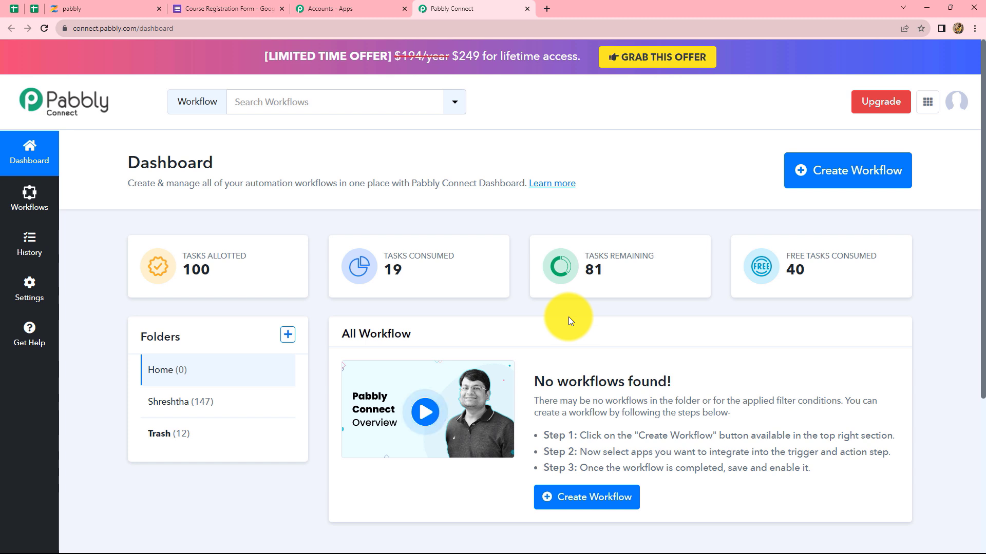
click(836, 183)
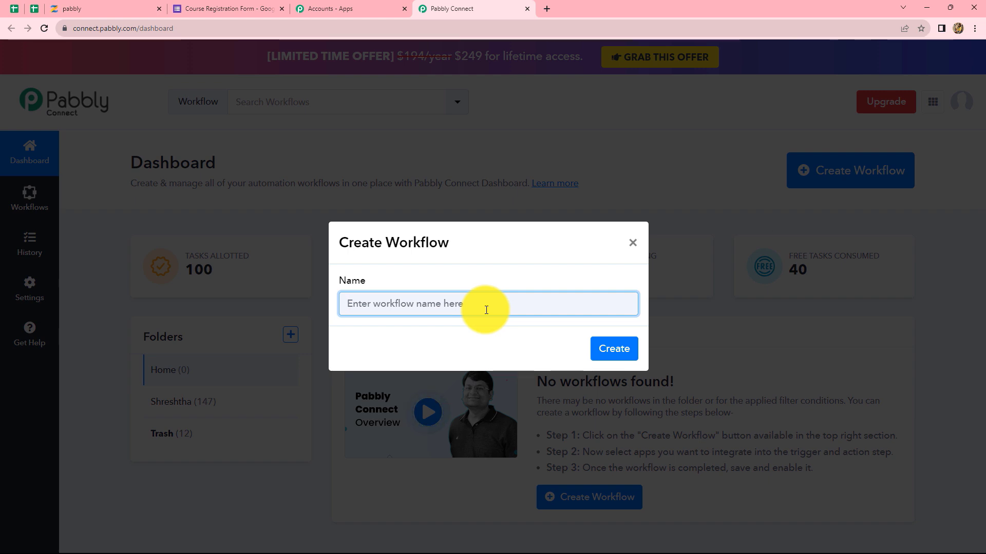
Name the workflow 'Create User in Zenler Course for Google Form Response' and create it.
text(Create User in Zenler Course for Google Form Response)
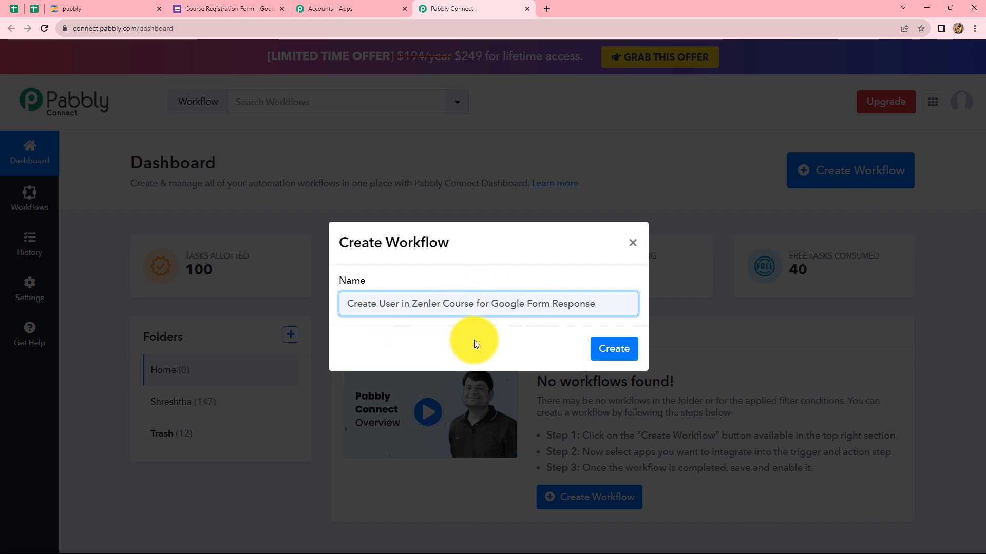
click(616, 349)
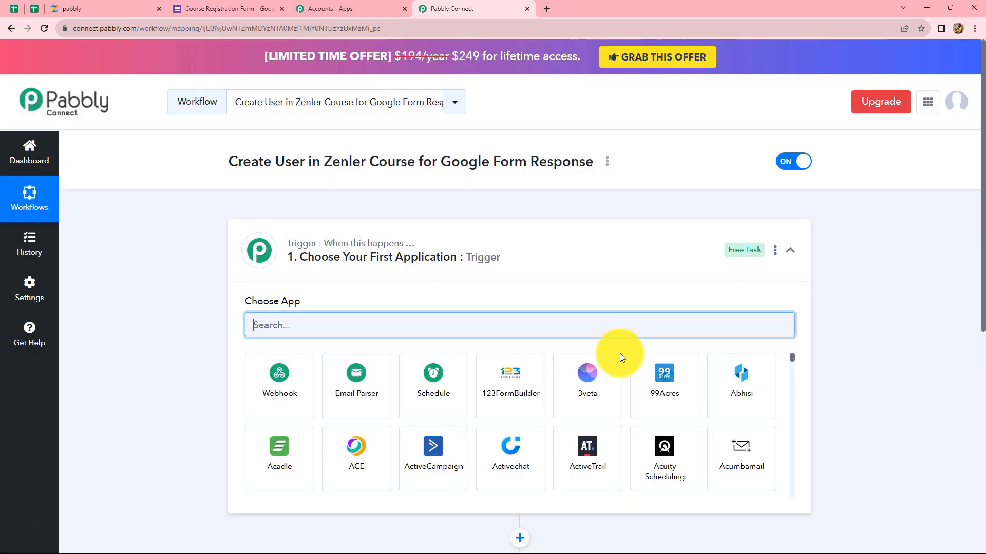
Set the trigger to Google Forms 'New Response Received', then go to the Course Registration Form.
scroll(638, 357, down, 3)
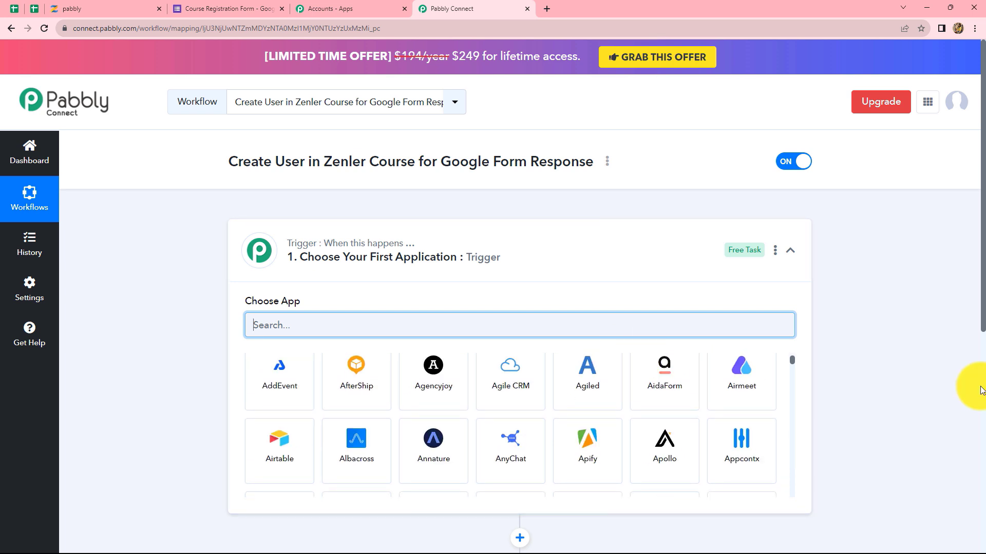
scroll(939, 396, down, 2)
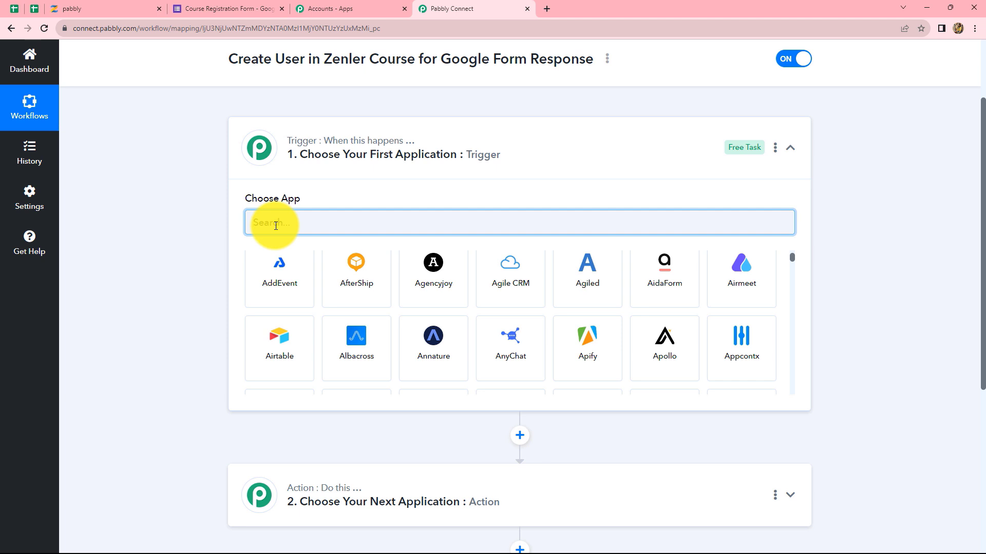
text(Google)
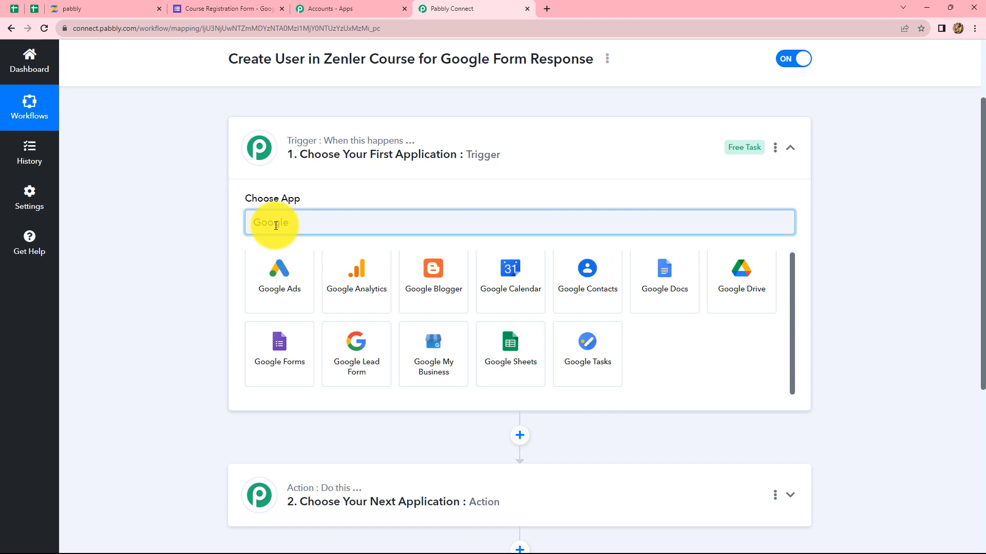
click(264, 345)
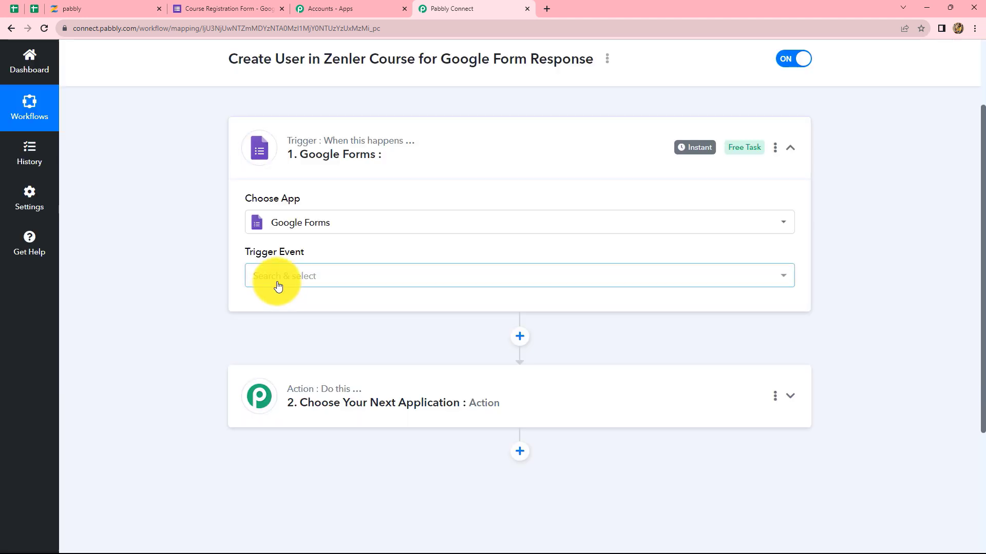
click(277, 286)
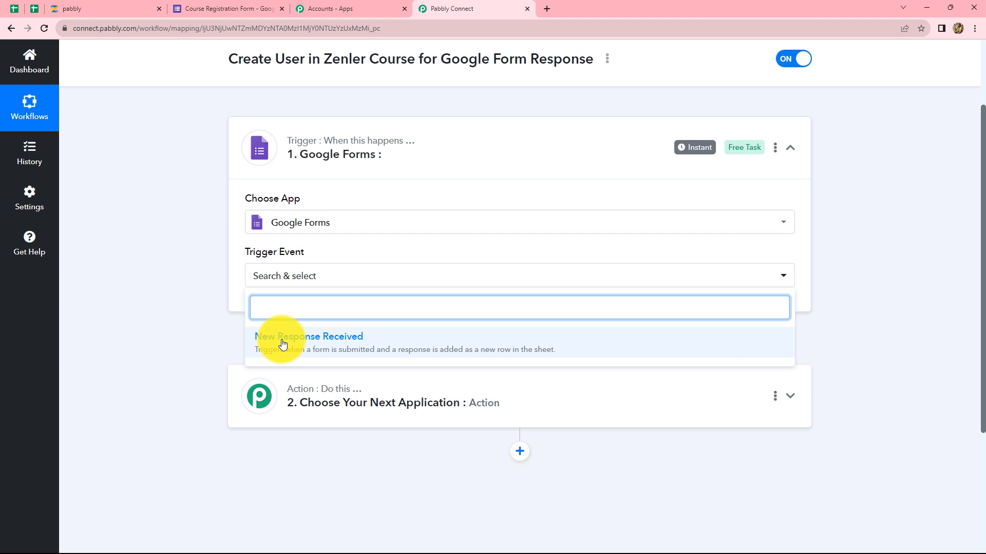
click(282, 343)
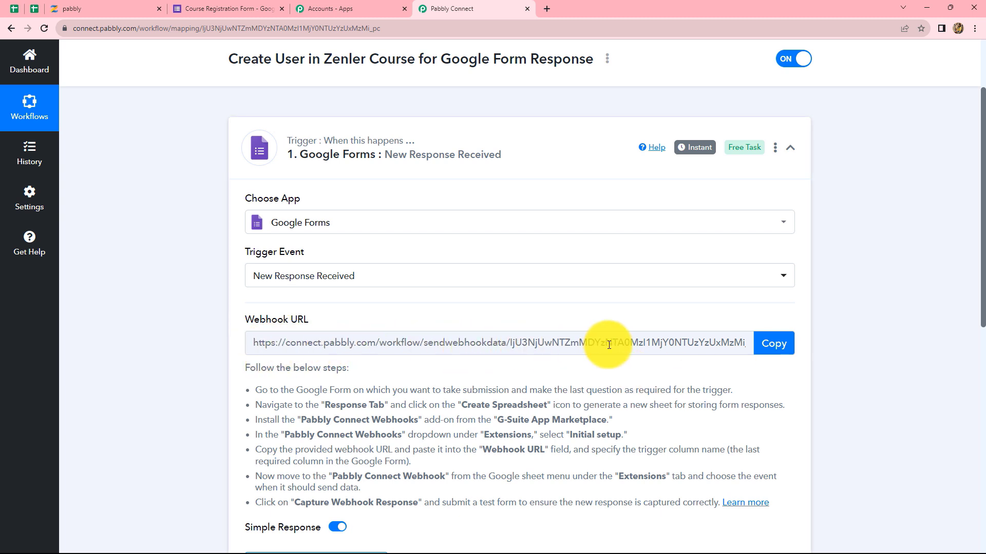
scroll(405, 323, down, 2)
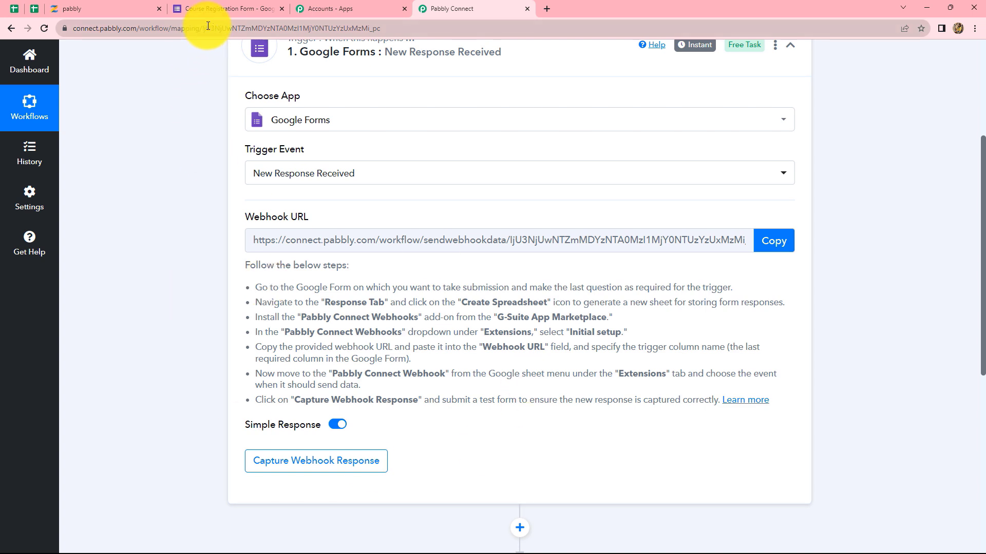
click(221, 8)
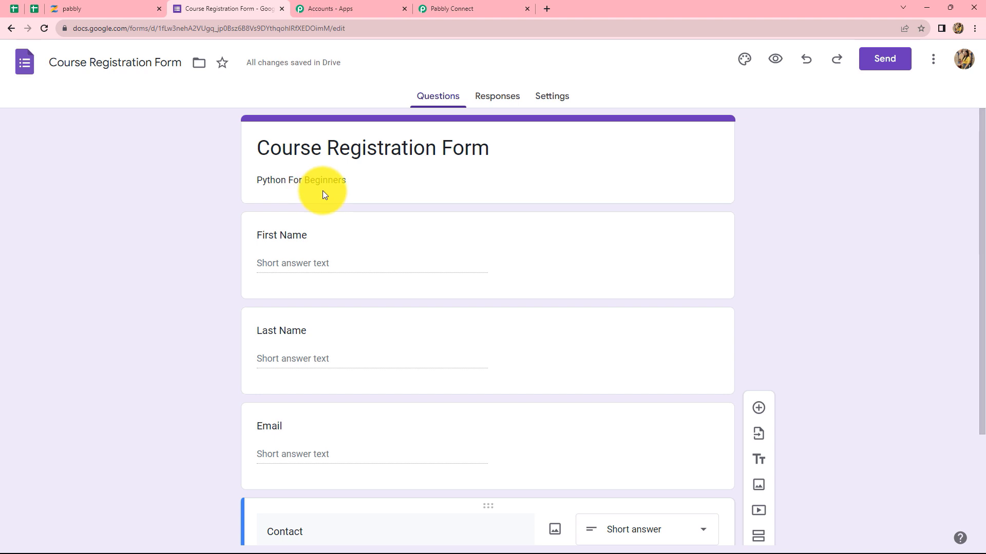
Make the Contact question required and view the form's Responses page.
scroll(323, 190, down, 2)
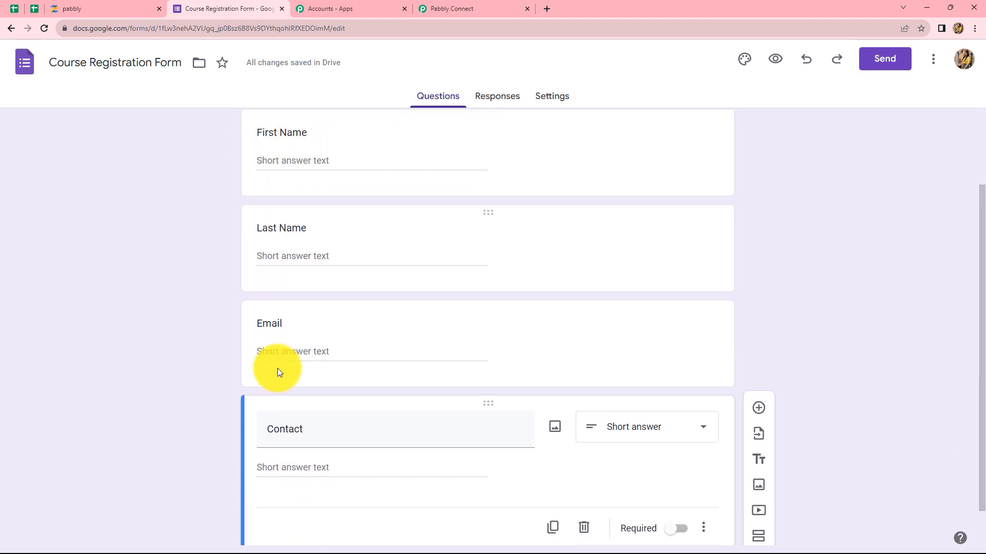
click(684, 531)
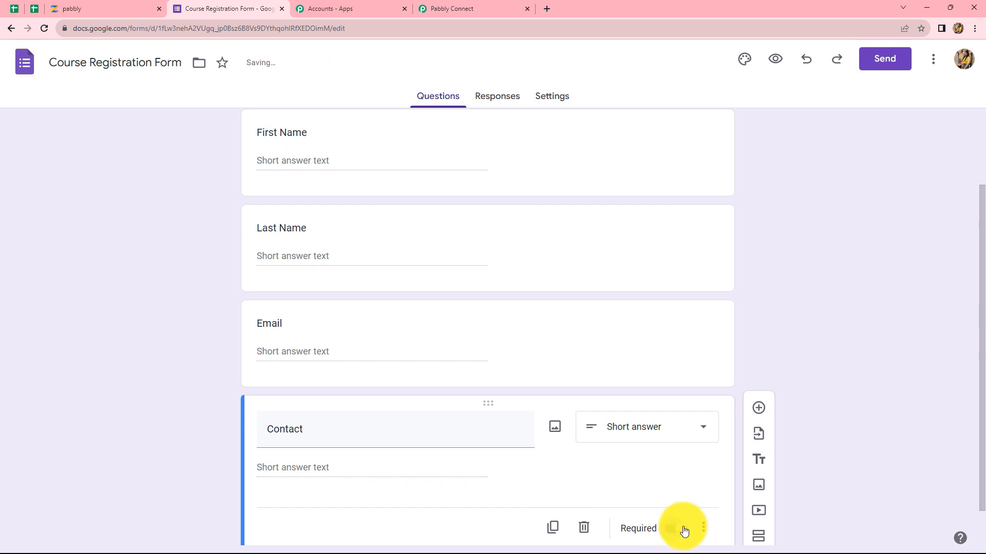
scroll(421, 207, up, 1)
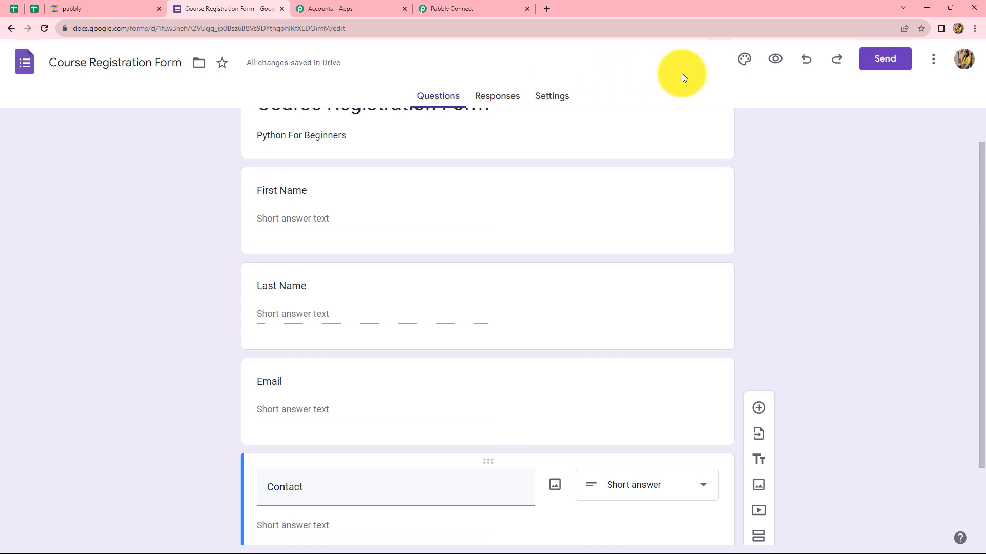
click(512, 98)
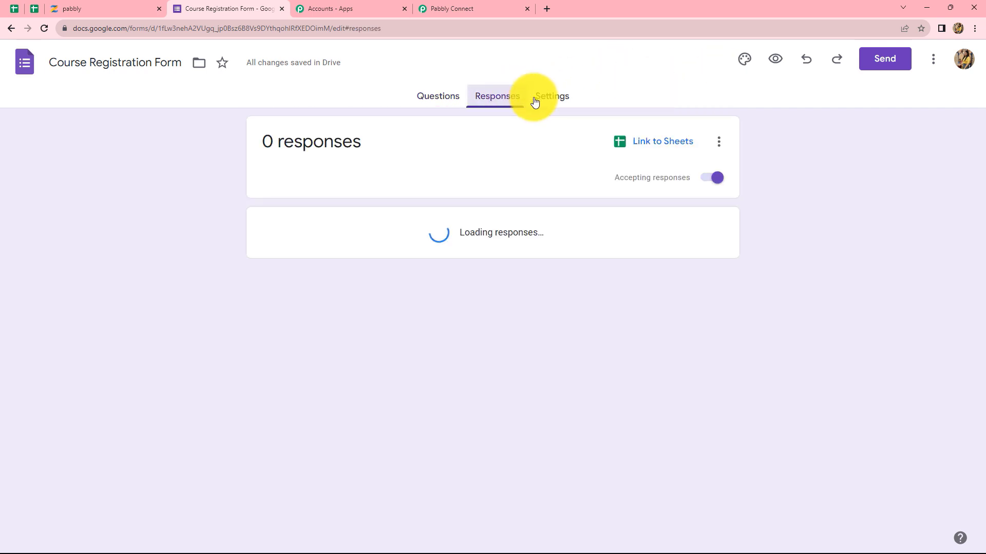
Link the form's responses to a newly created spreadsheet.
click(624, 147)
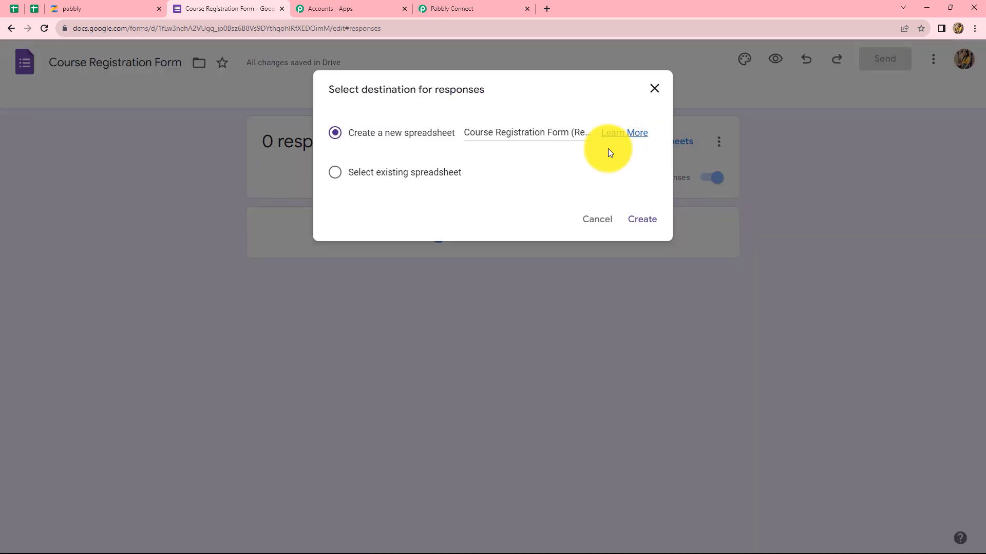
click(636, 220)
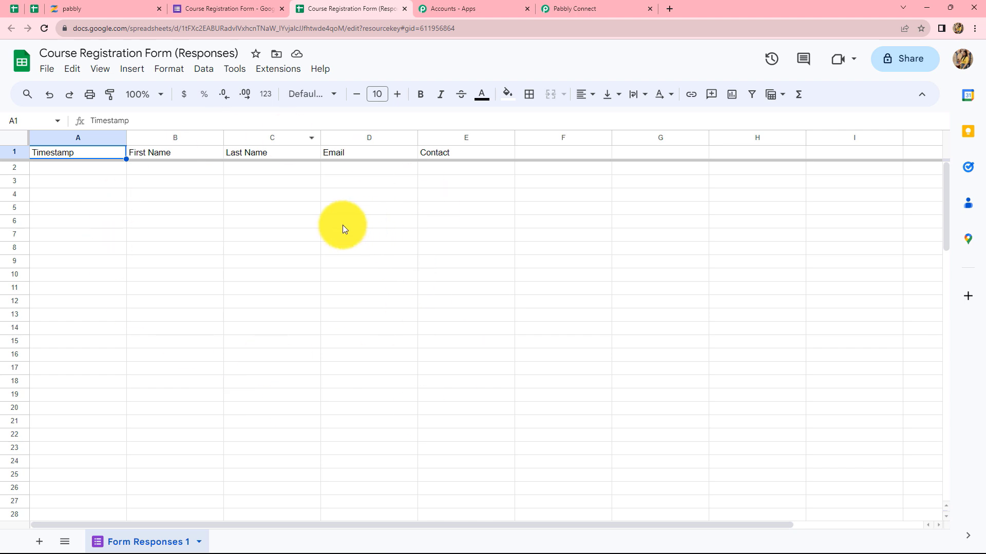
Copy the Pabbly Connect webhook URL so it waits for a response, then return to the sheet.
click(565, 9)
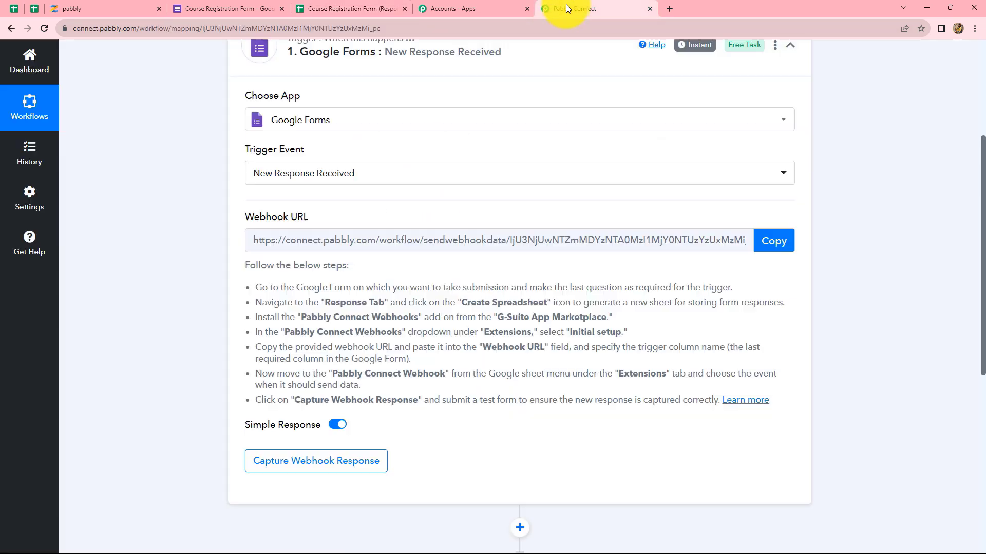
click(768, 245)
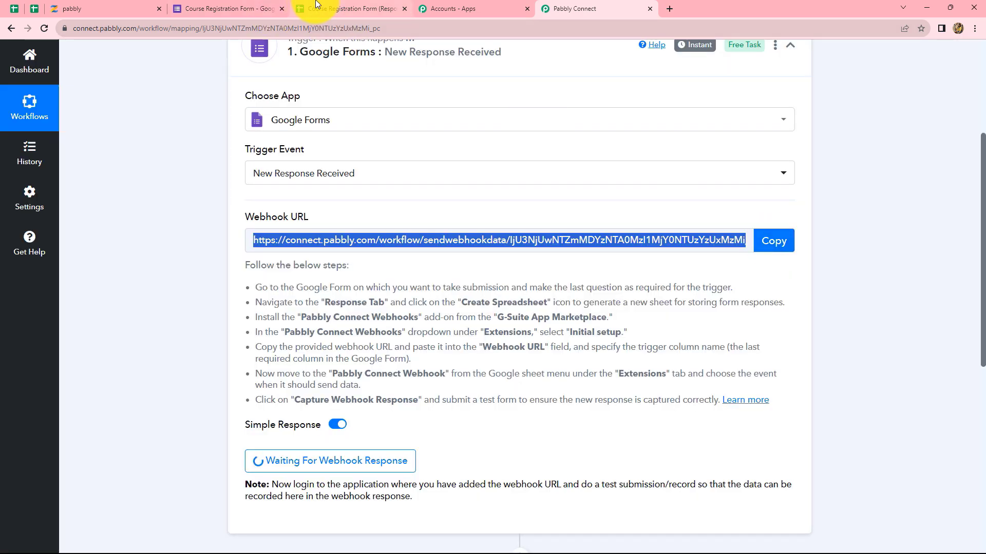
click(319, 5)
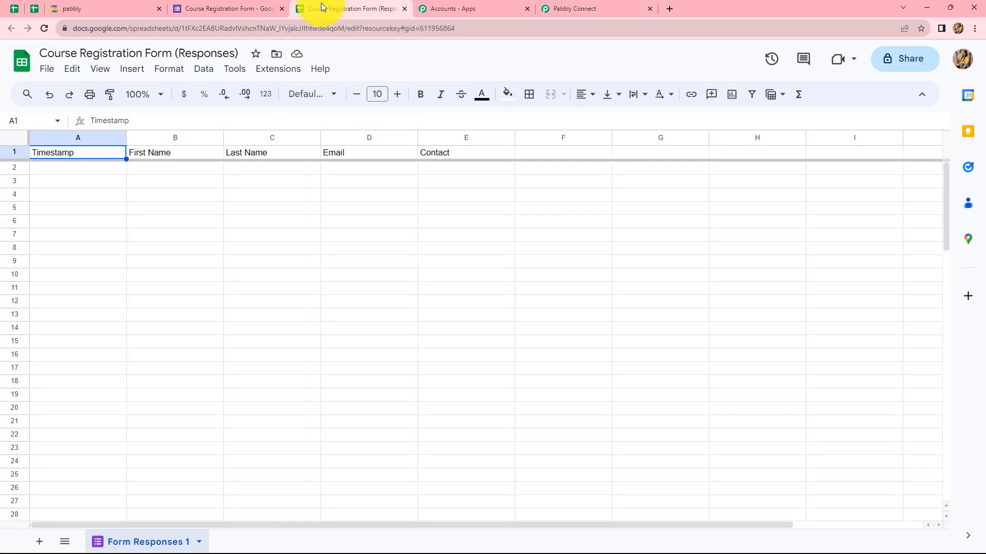
Search the add-on Marketplace for 'Pabbly Connect Webhooks', then close it.
click(273, 73)
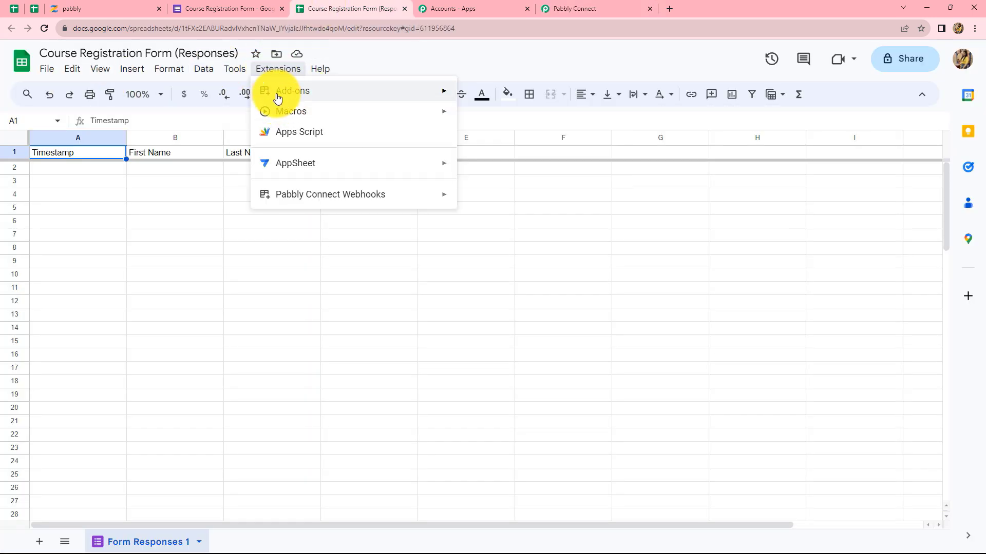
mouse_move(288, 97)
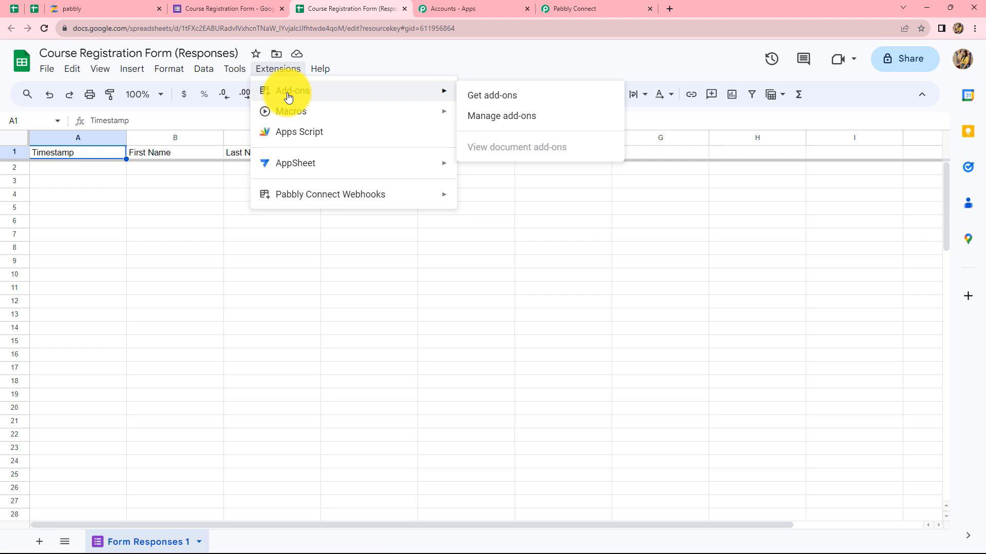
click(480, 98)
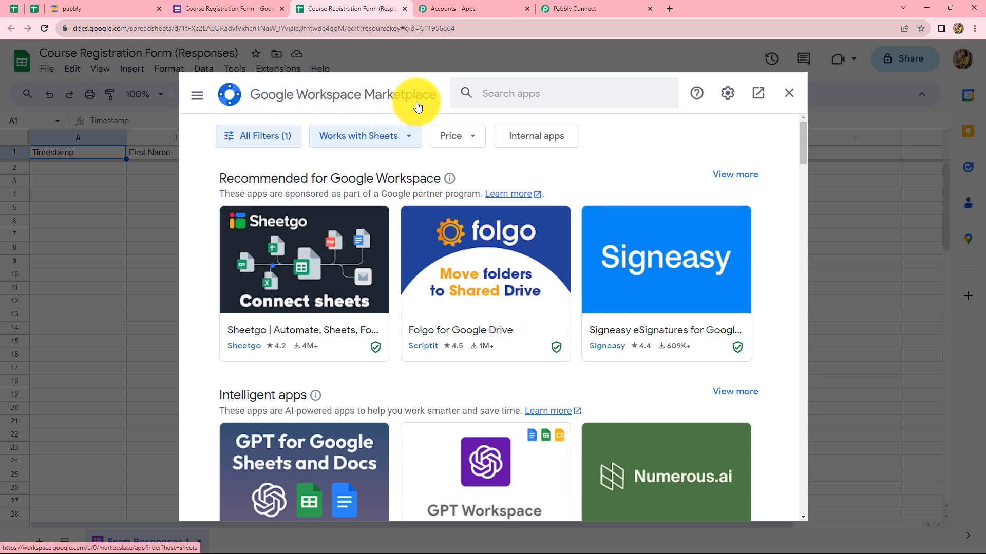
click(486, 93)
text(Pabb)
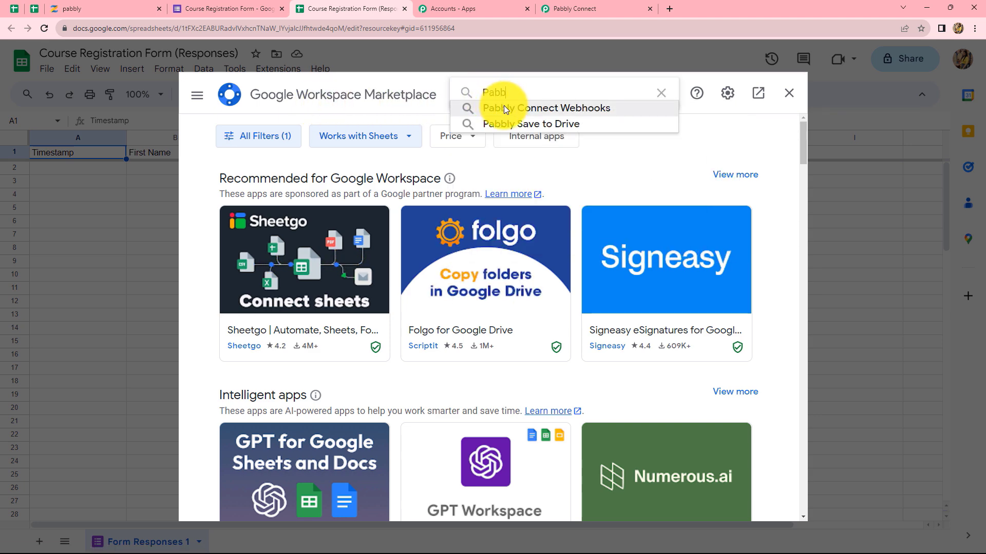
click(506, 107)
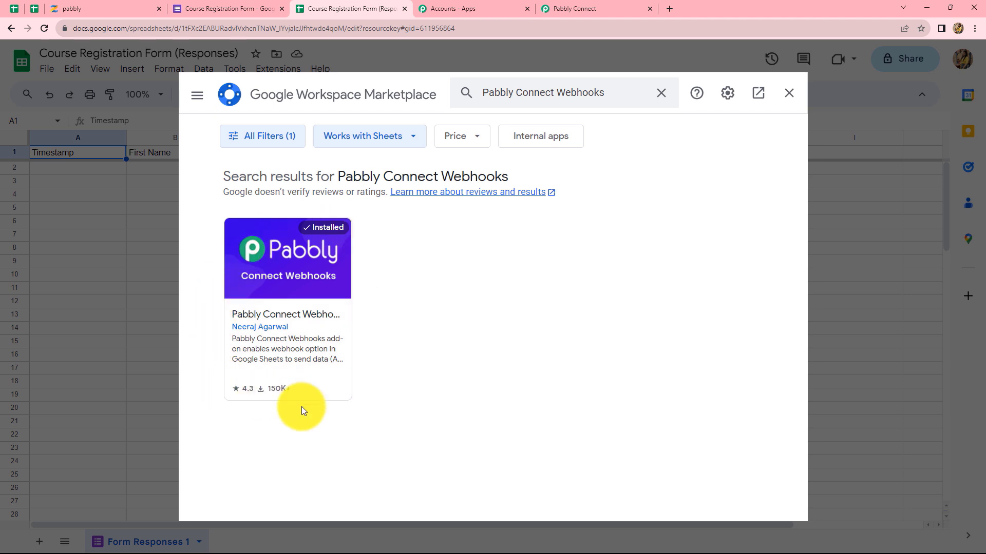
click(790, 94)
Open the Pabbly Connect Webhooks add-on's Initial Setup from Extensions.
click(279, 69)
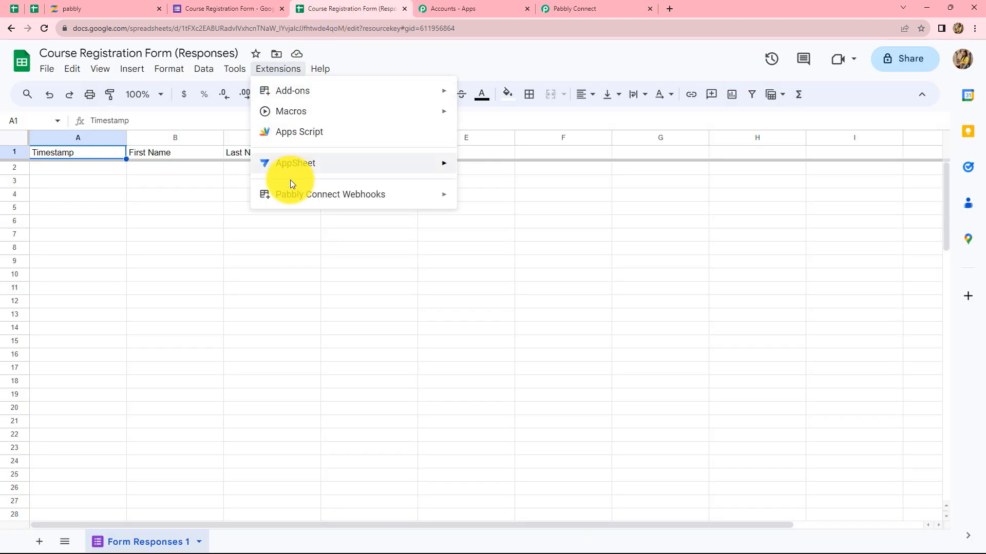
mouse_move(286, 201)
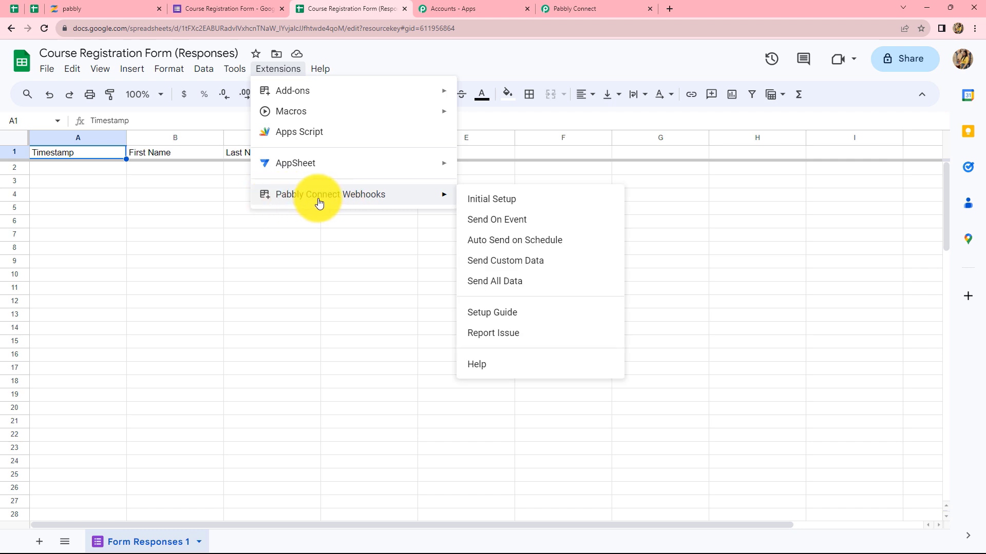
click(487, 202)
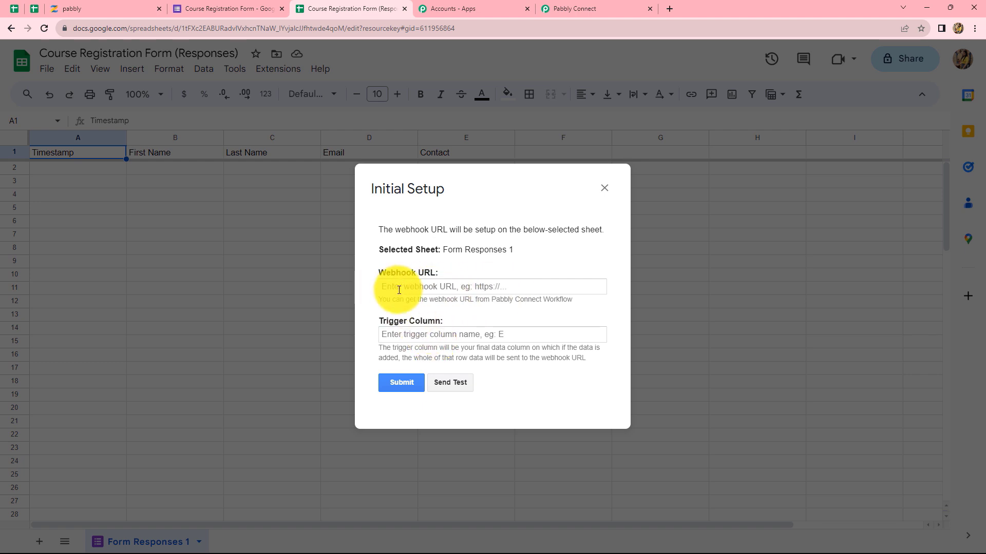
Paste the Pabbly Connect webhook URL into the add-on's Webhook URL field, then return to the form.
click(397, 290)
key(ctrl+v)
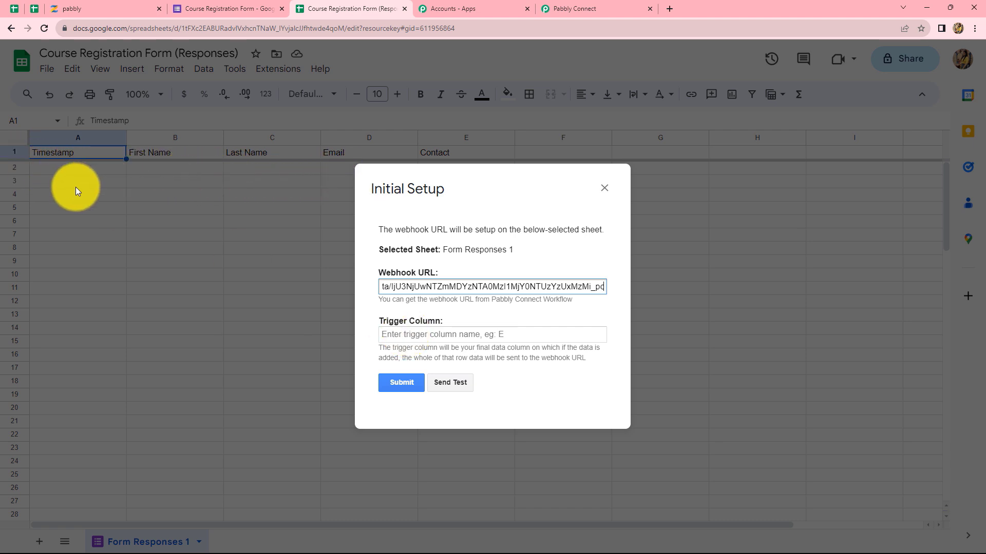
click(209, 6)
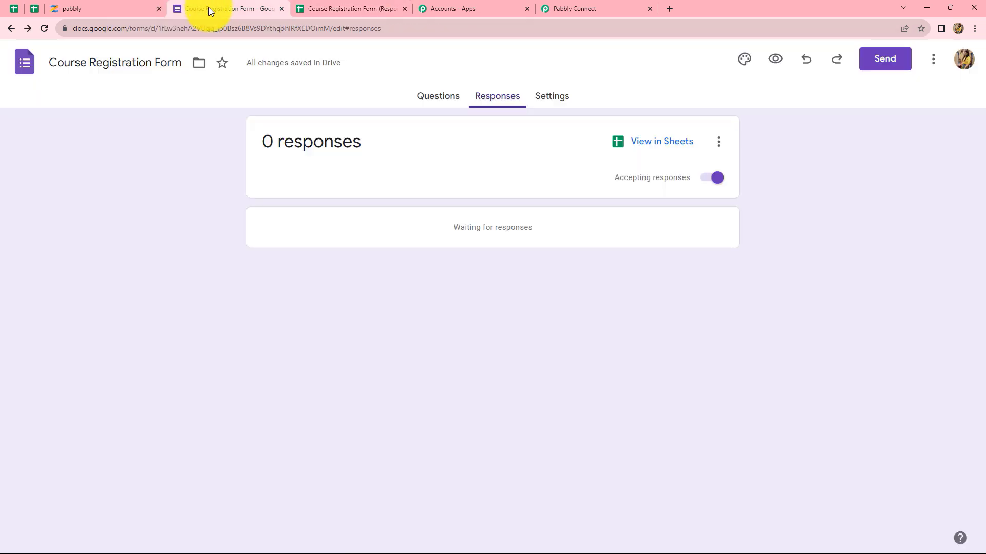
Preview the live Course Registration Form and scroll through its four questions.
click(776, 61)
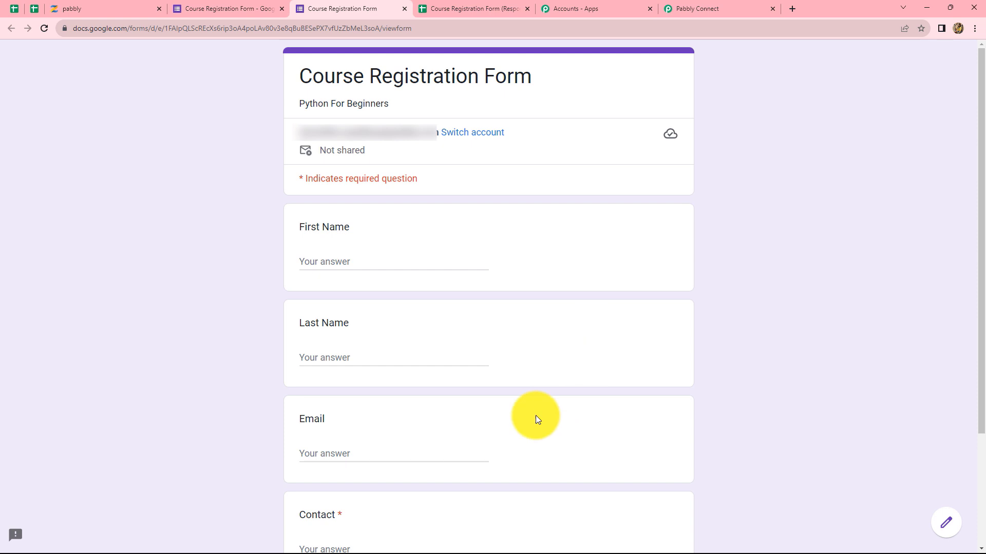
scroll(424, 322, down, 2)
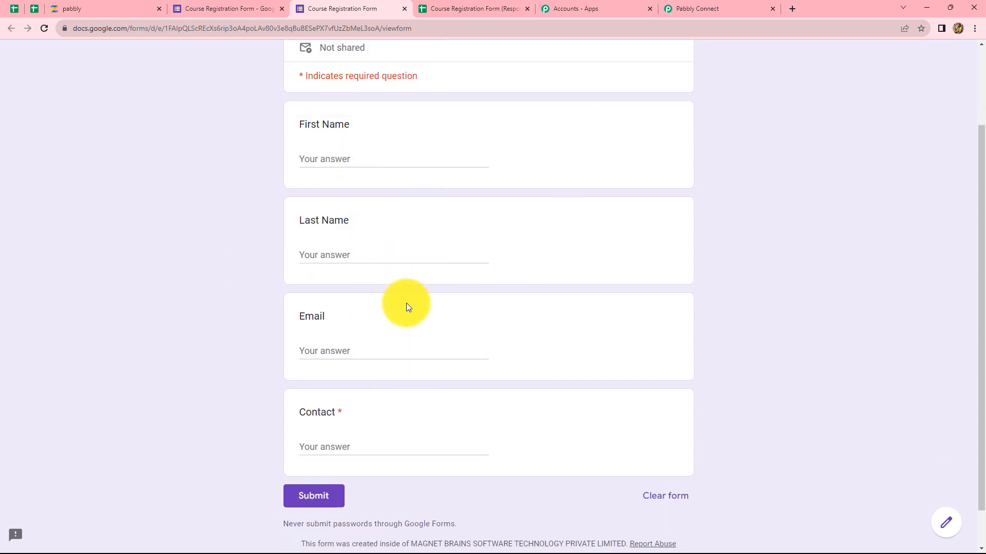
Submit a Google Forms test registration with a sample first name, last name, email and contact number.
click(340, 161)
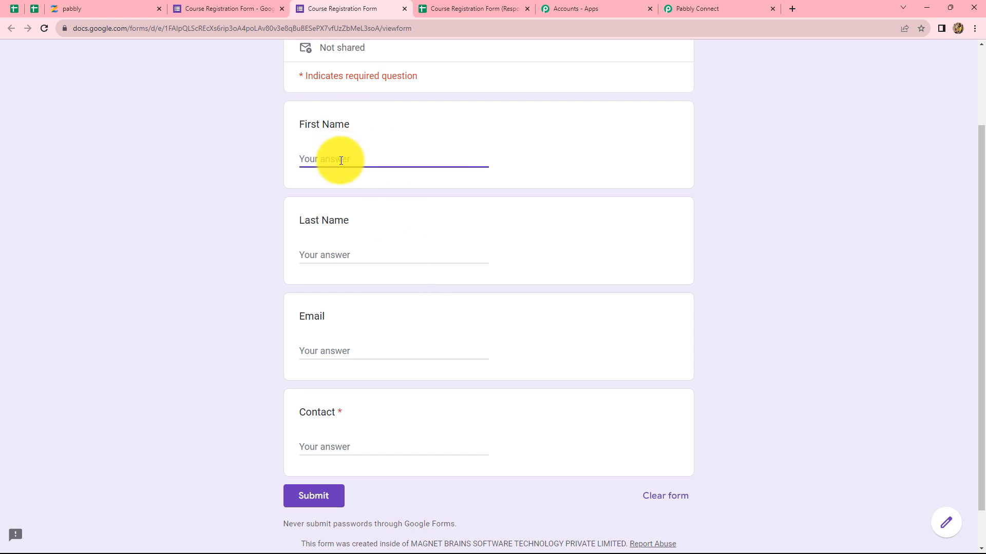
text(Demo)
click(326, 249)
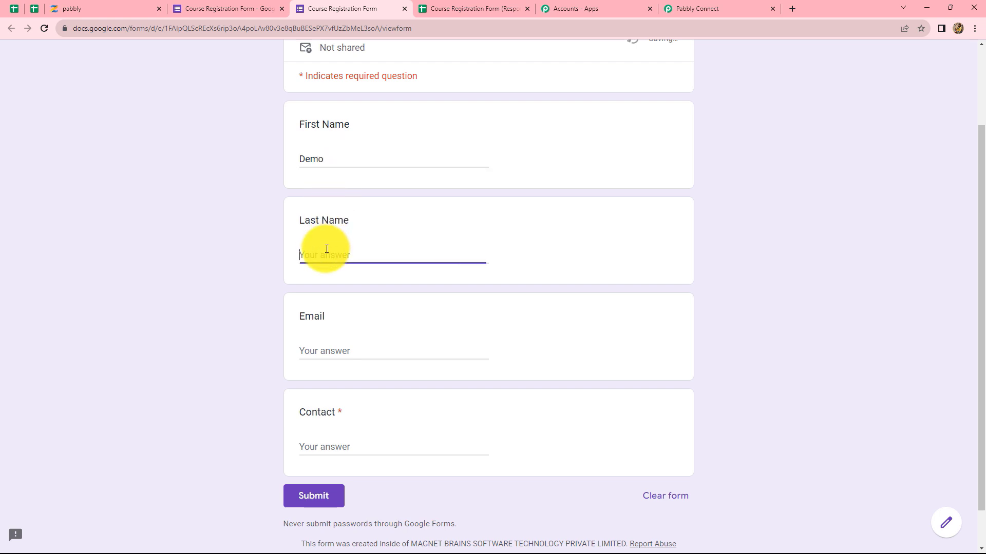
text(Student)
click(330, 351)
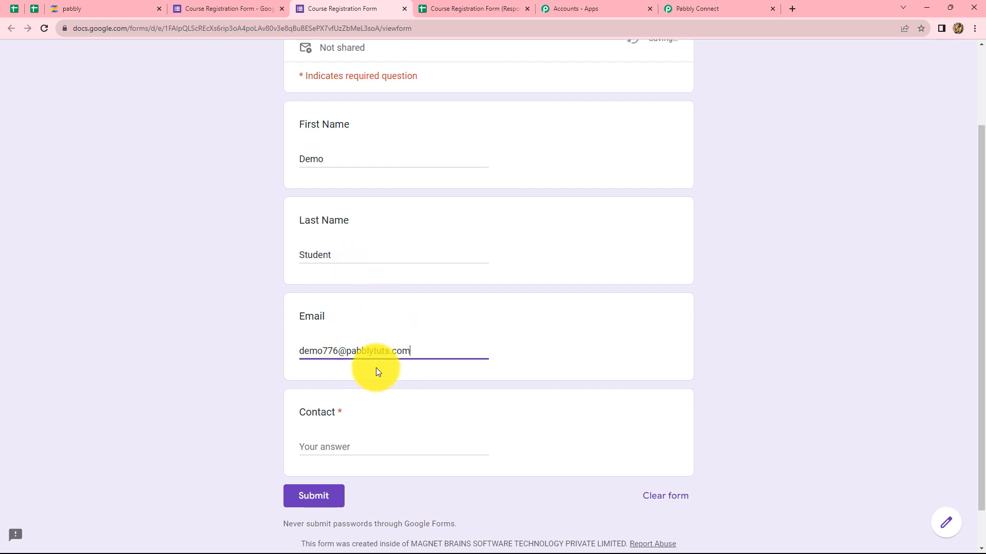
click(329, 445)
text(7777777777)
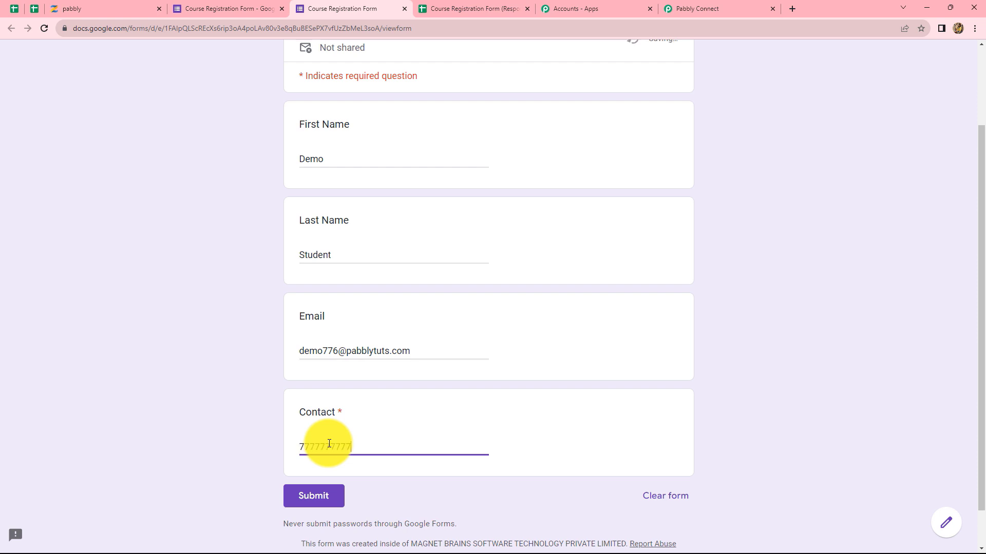
click(297, 502)
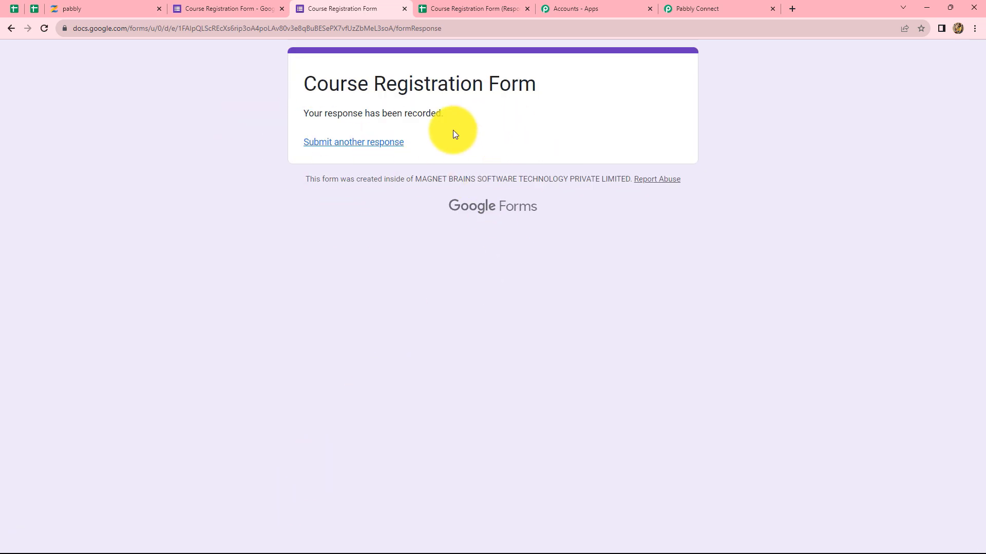
In the responses sheet, set the webhook trigger column to E, send test data and save the setup.
click(445, 6)
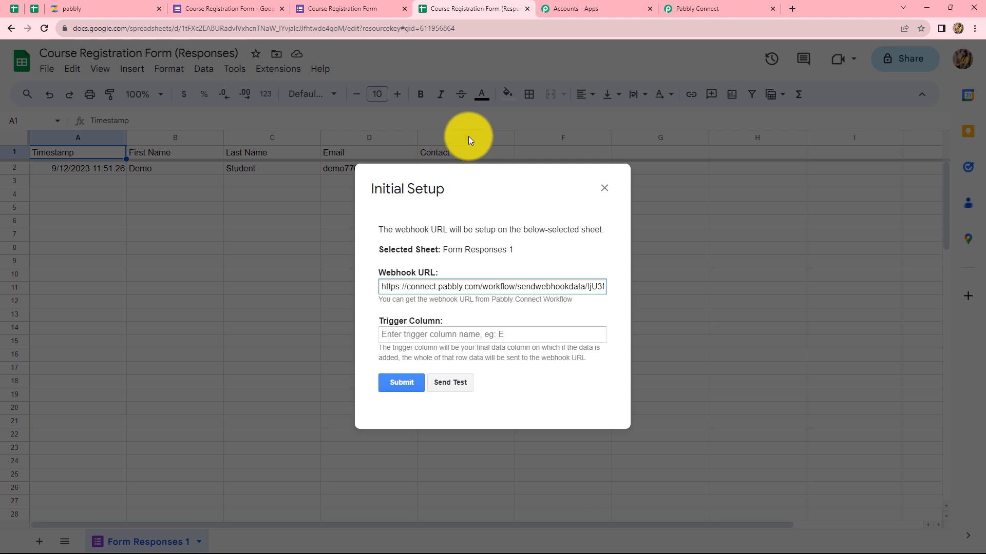
click(386, 334)
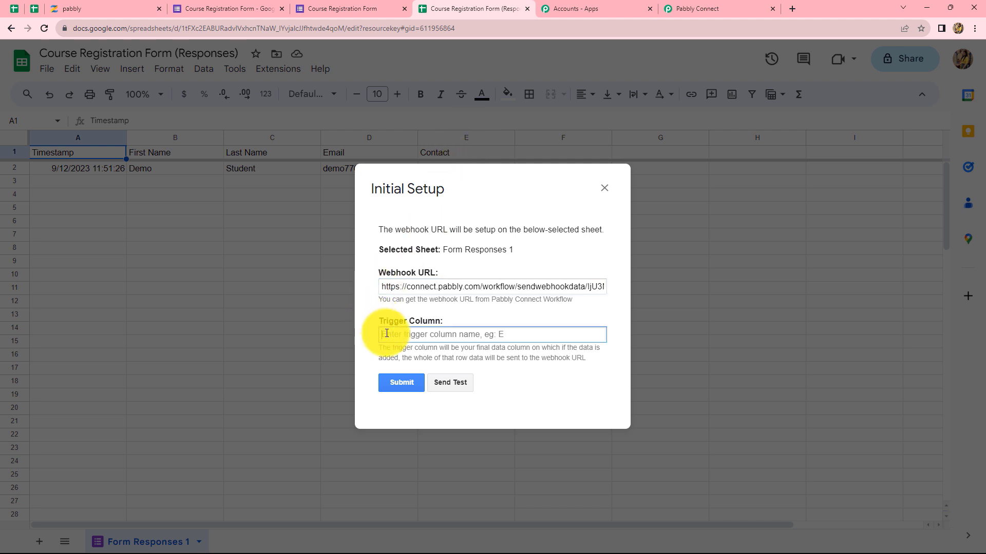
text(E)
click(445, 388)
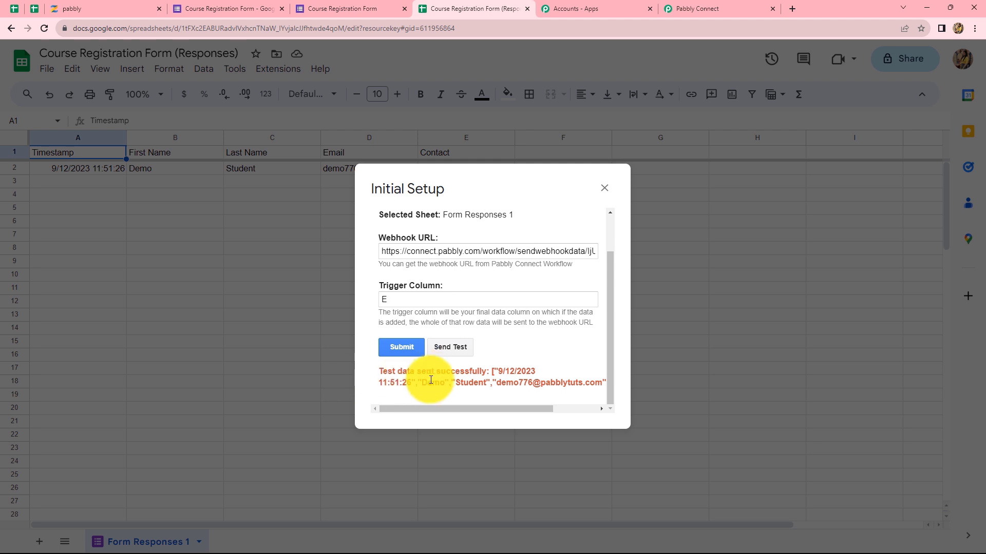
click(400, 348)
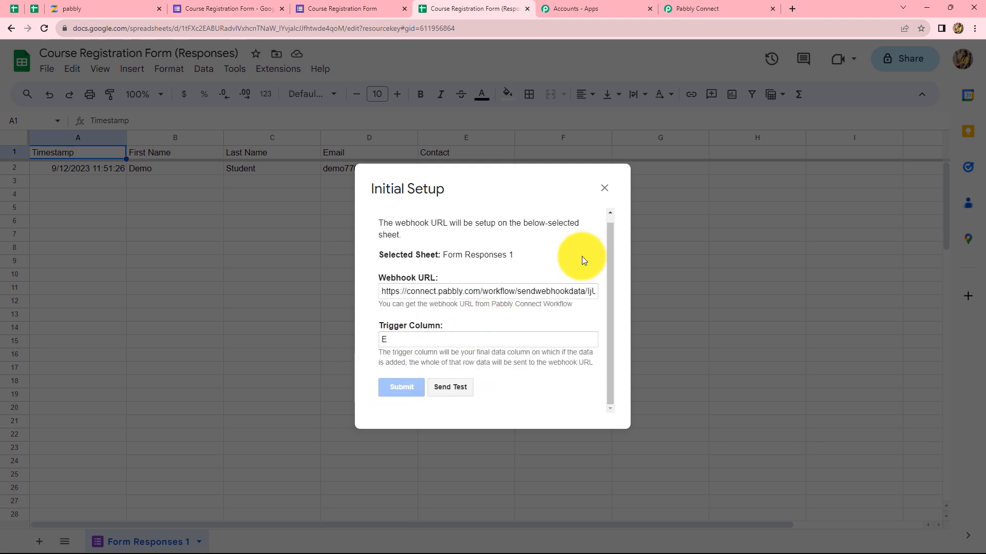
click(605, 188)
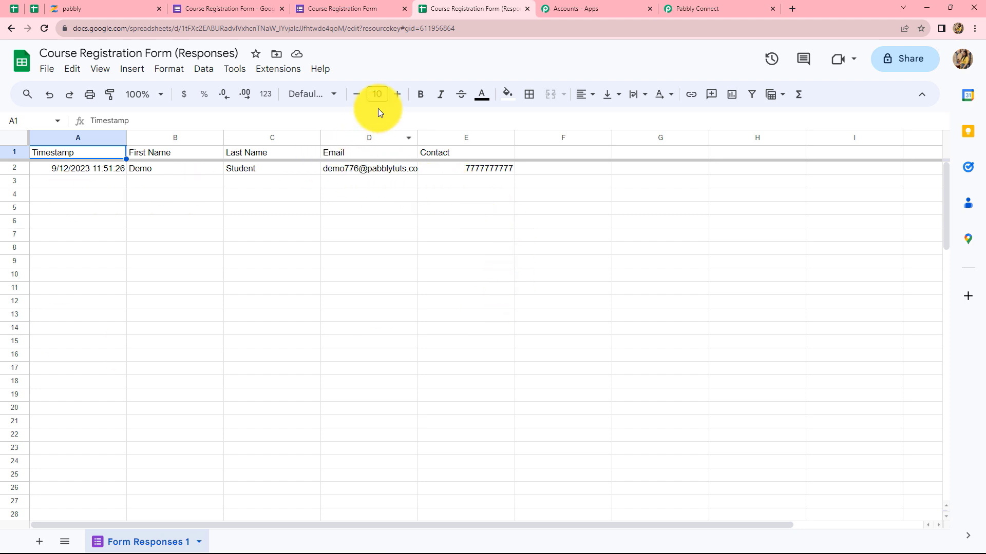
Review the trigger's received response in Pabbly Connect: TriggerColumn E, RowIndex 2, name, email and contact values.
click(688, 9)
scroll(866, 415, down, 5)
scroll(866, 415, down, 2)
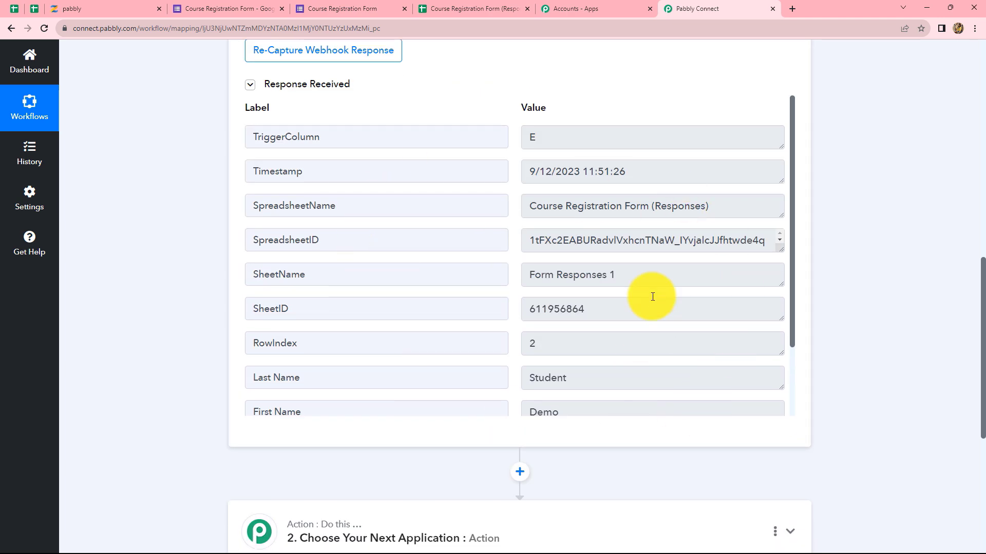
scroll(593, 276, down, 2)
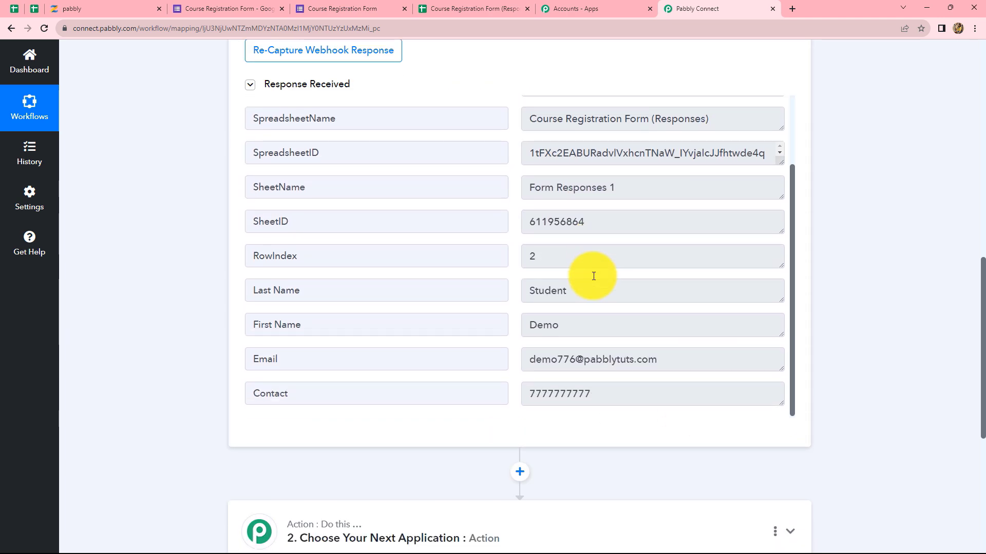
scroll(593, 276, down, 3)
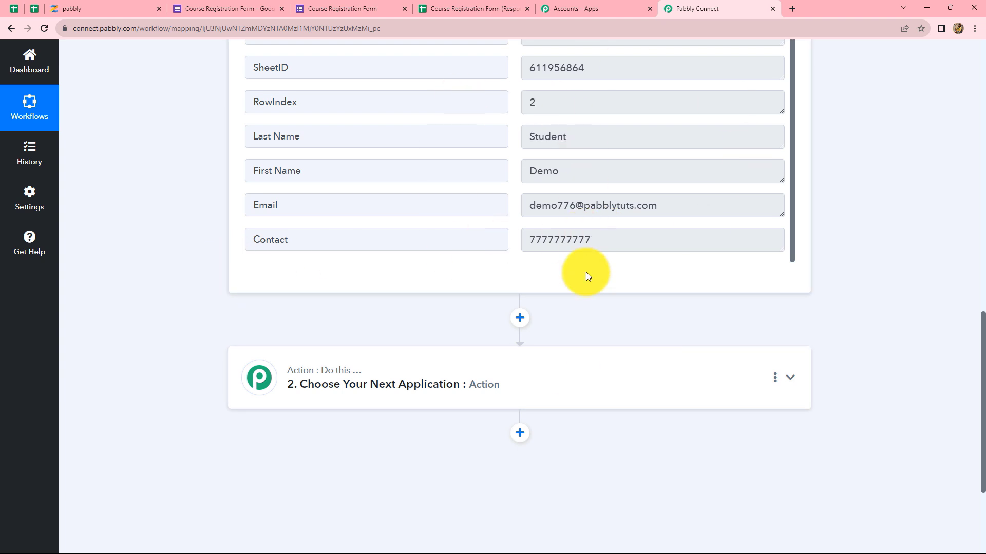
Set the next action to Zenler's Enroll User to a Course event.
click(498, 386)
click(281, 299)
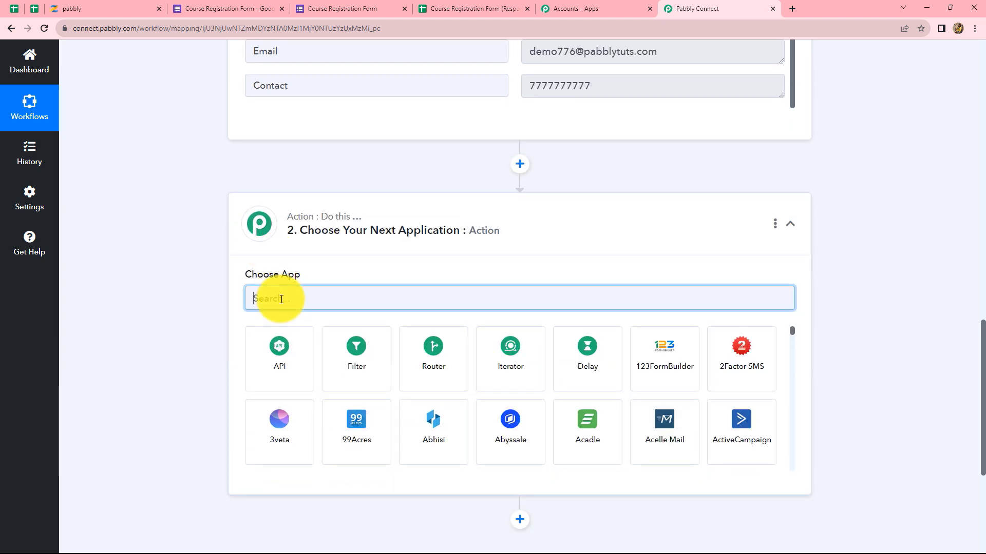
text(Zenl)
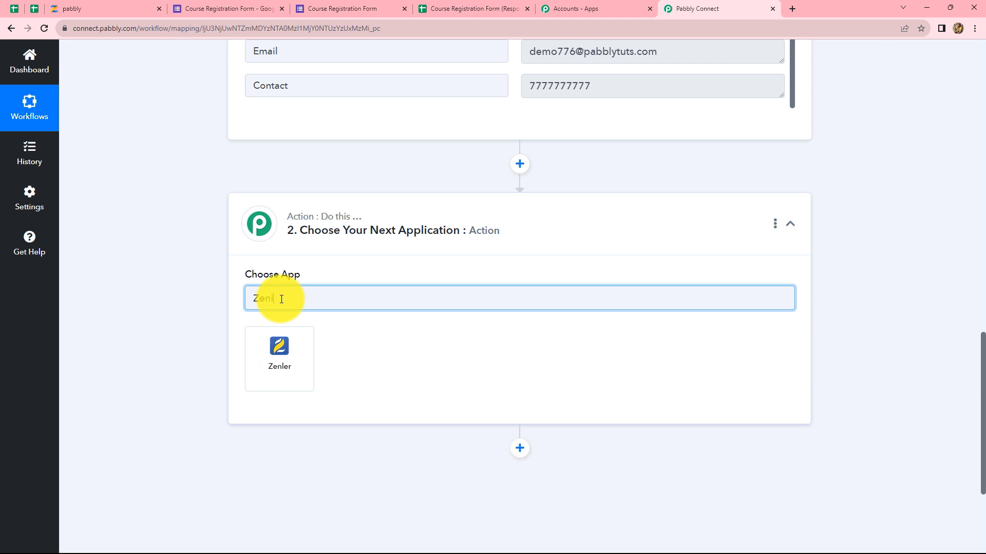
click(281, 354)
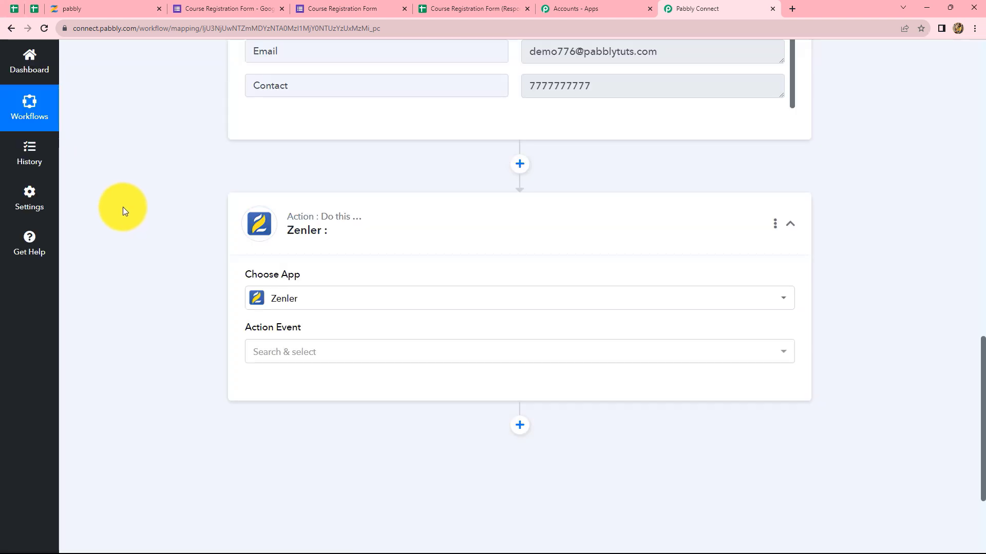
click(294, 360)
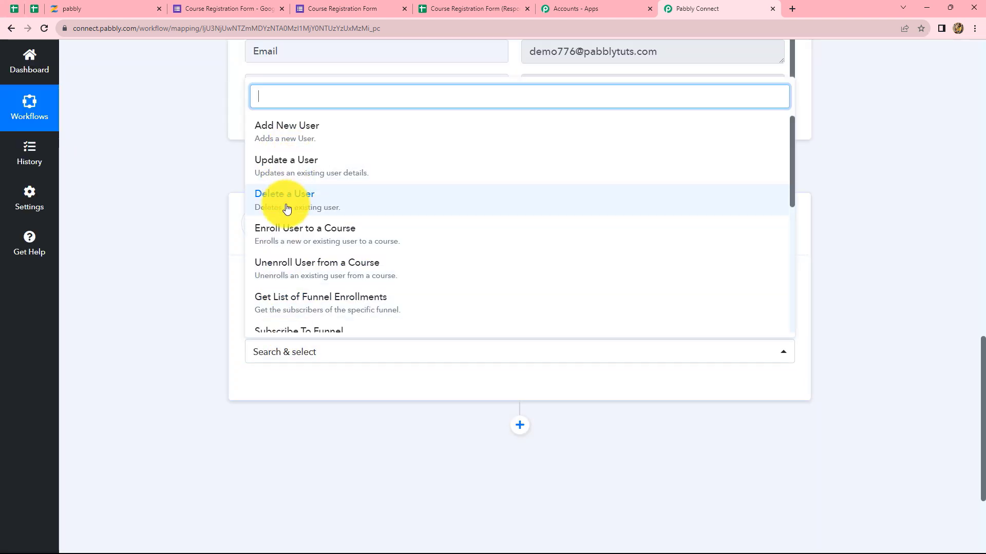
click(280, 232)
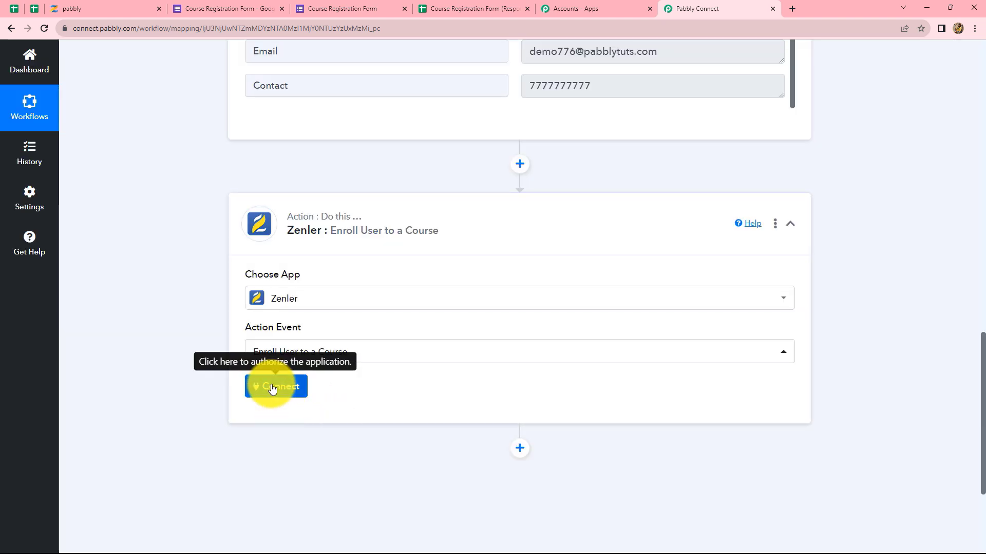
Start a new Zenler connection and bring up the Zenler admin dashboard.
click(273, 387)
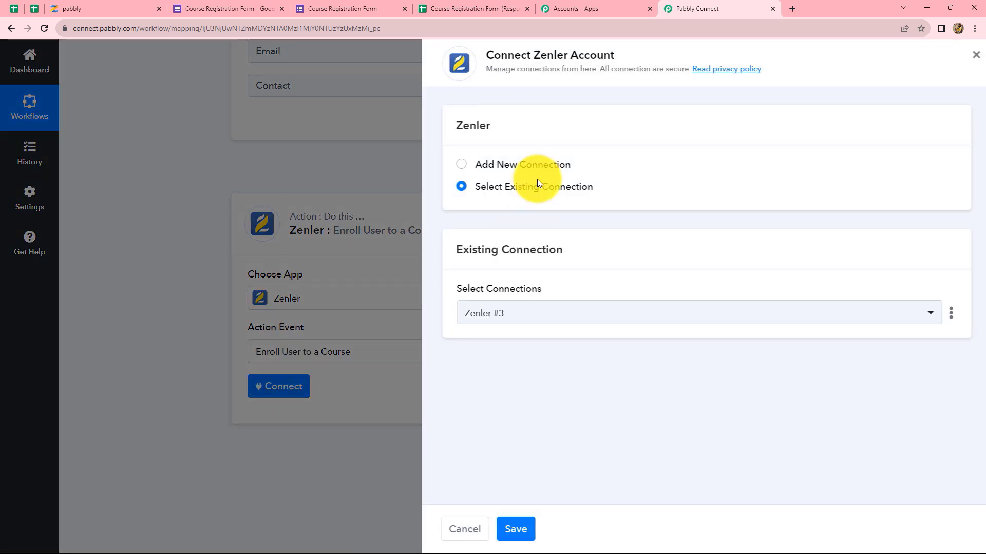
click(459, 168)
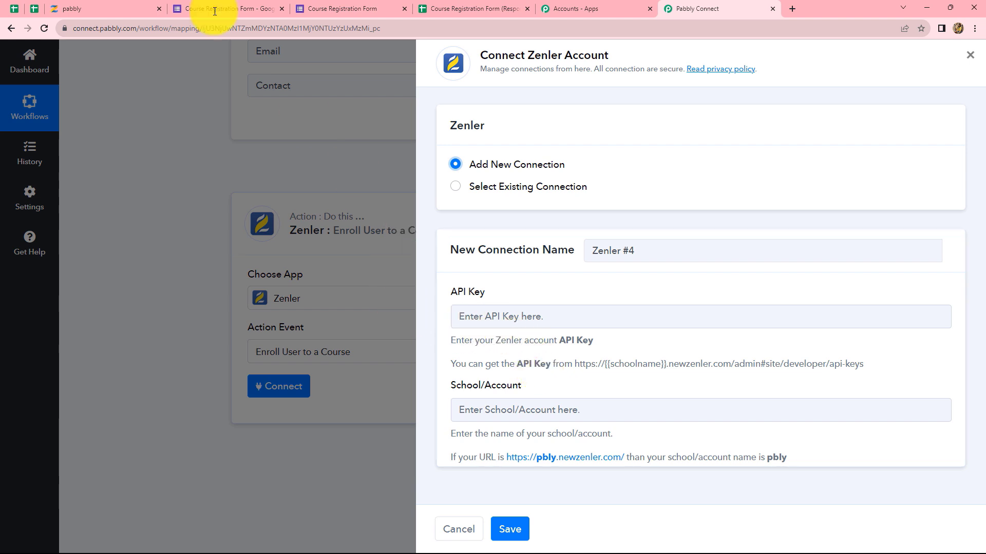
click(105, 5)
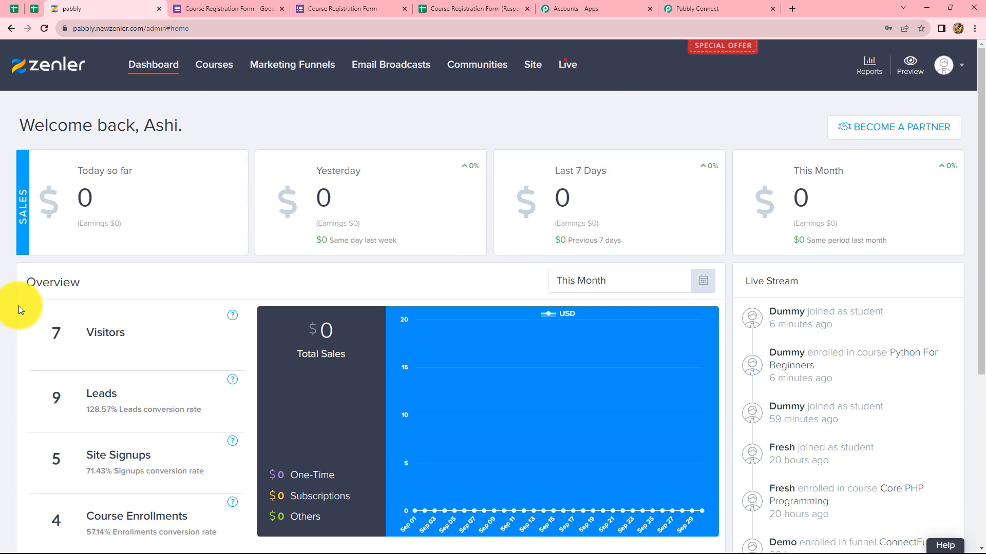
Reset and copy a fresh Zenler API key under Site > Developers > API Key.
click(533, 74)
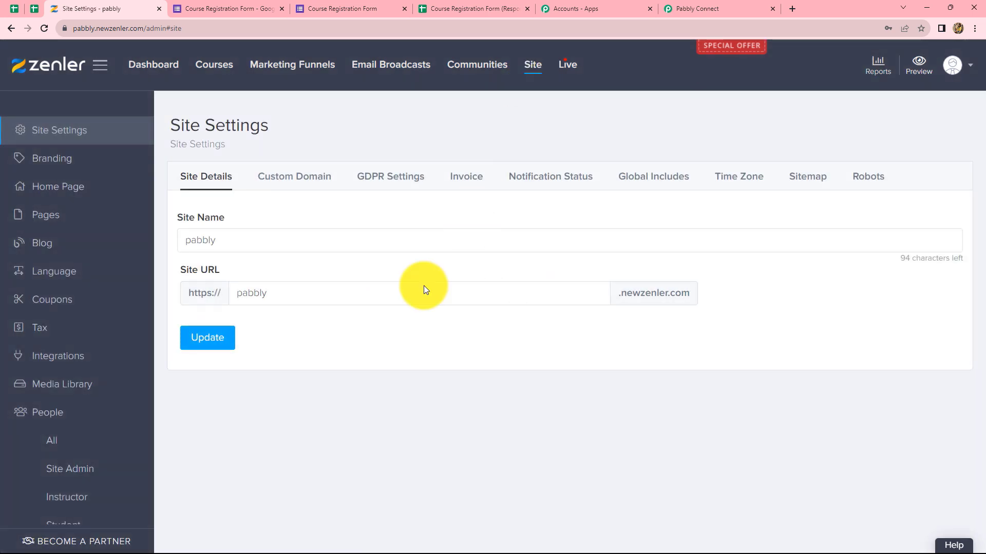
scroll(114, 362, down, 1)
scroll(114, 362, down, 6)
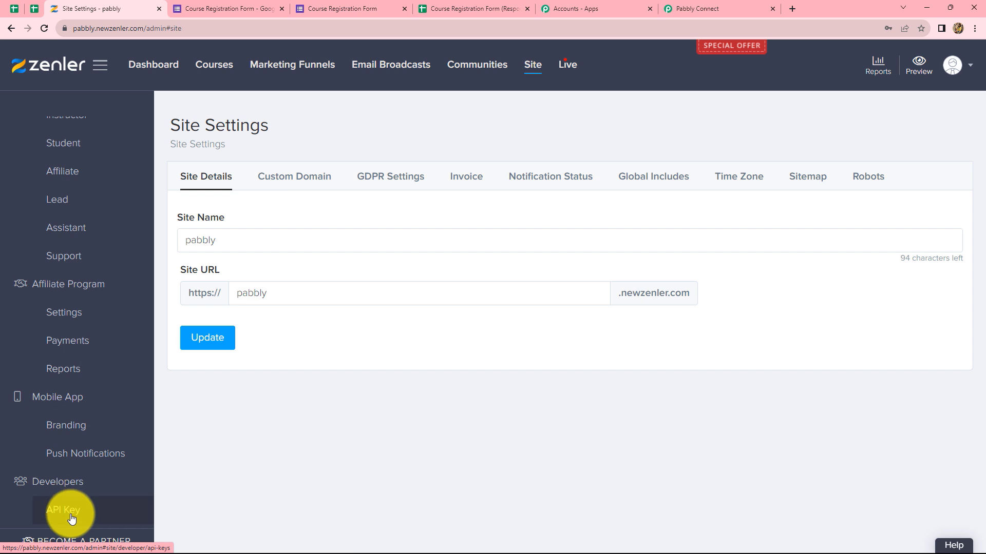
click(70, 510)
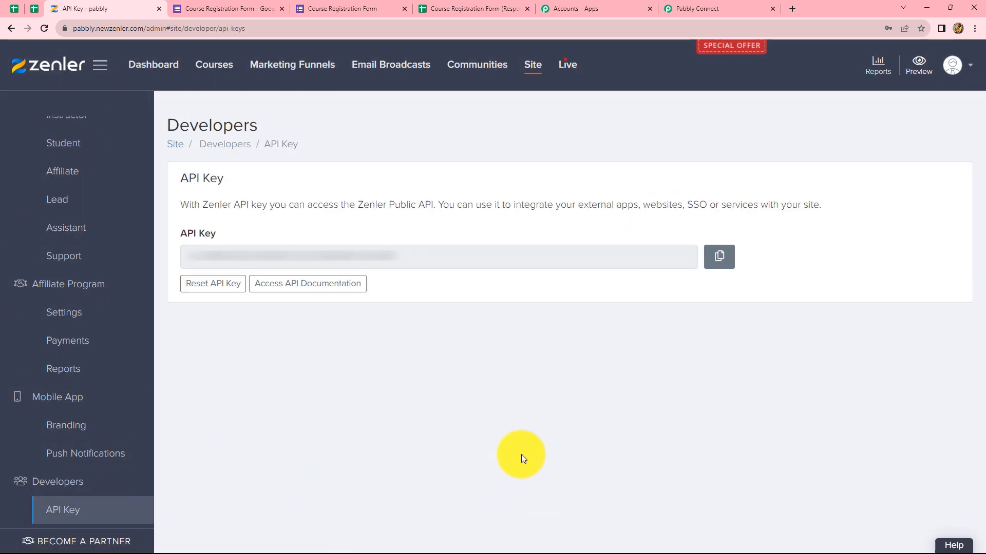
click(206, 290)
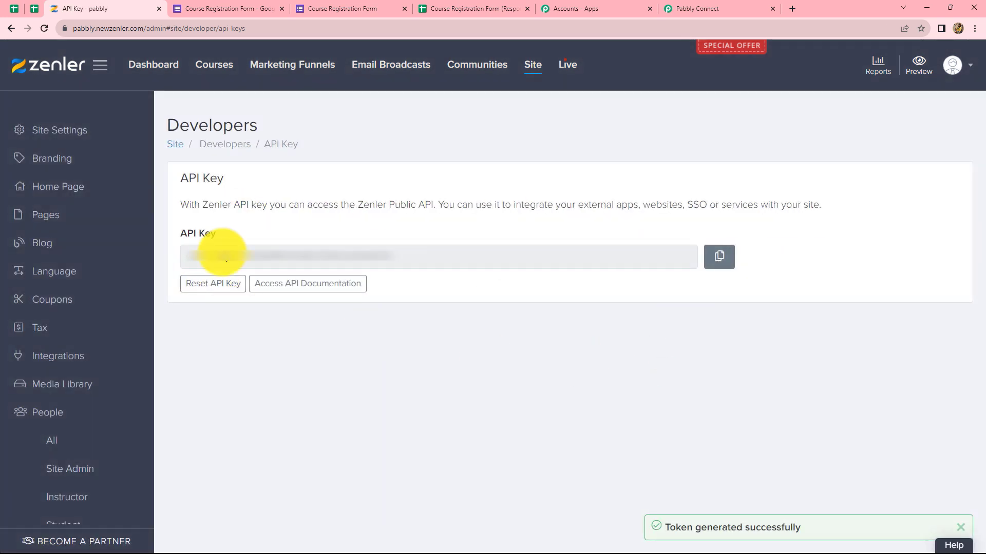
click(726, 256)
click(687, 7)
click(584, 316)
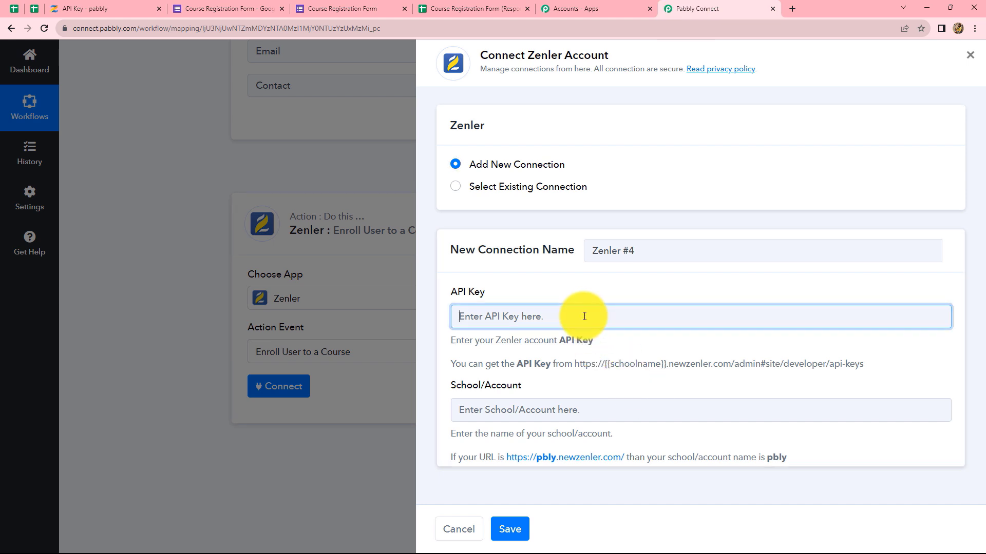
Save the Zenler connection with the new API key and school name 'pabbly' from the site address.
key(ctrl+v)
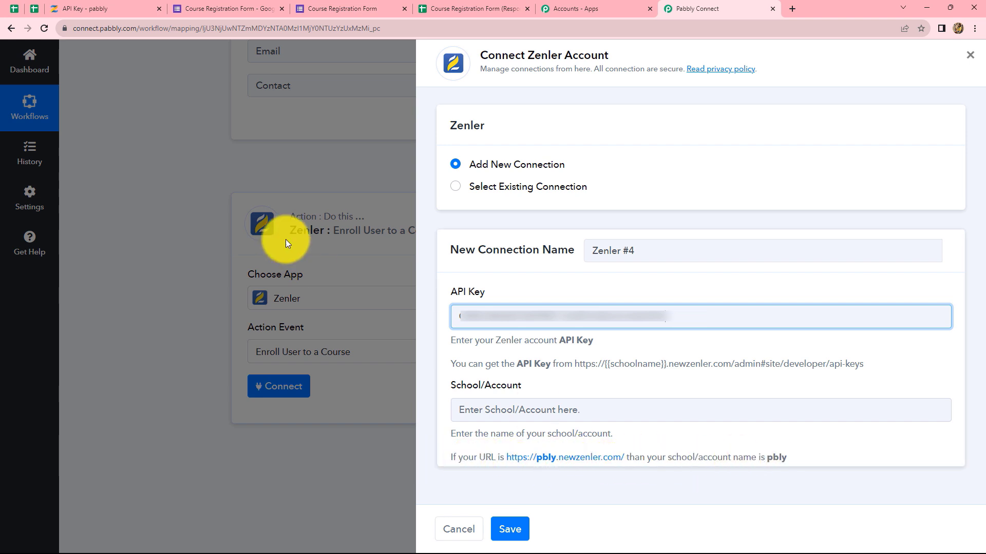
click(136, 10)
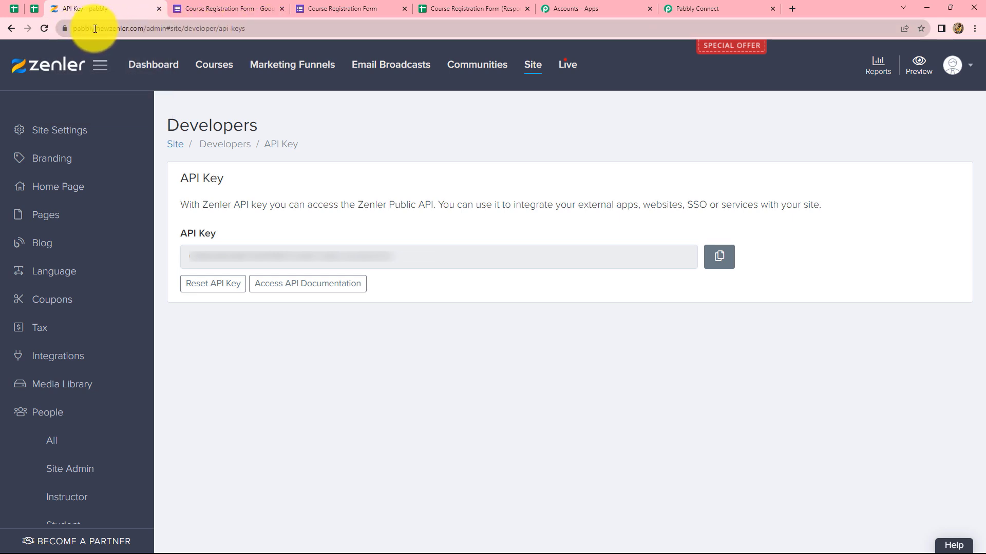
drag(94, 29, 71, 29)
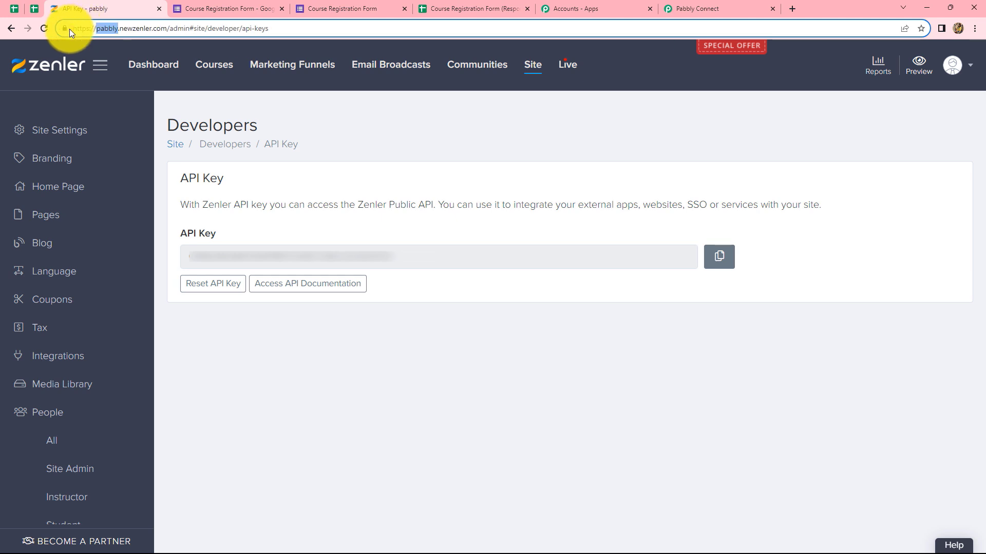
click(713, 8)
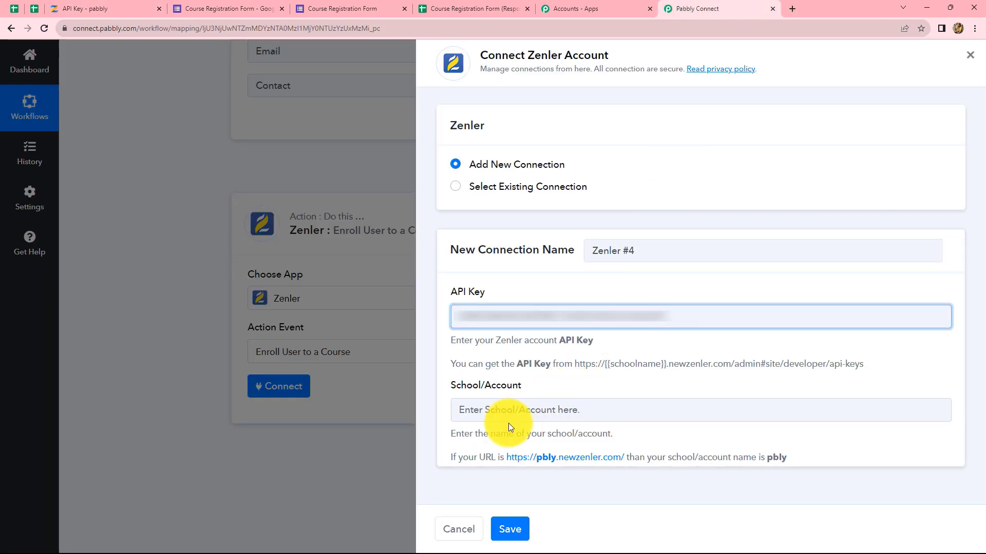
click(519, 409)
key(ctrl+v)
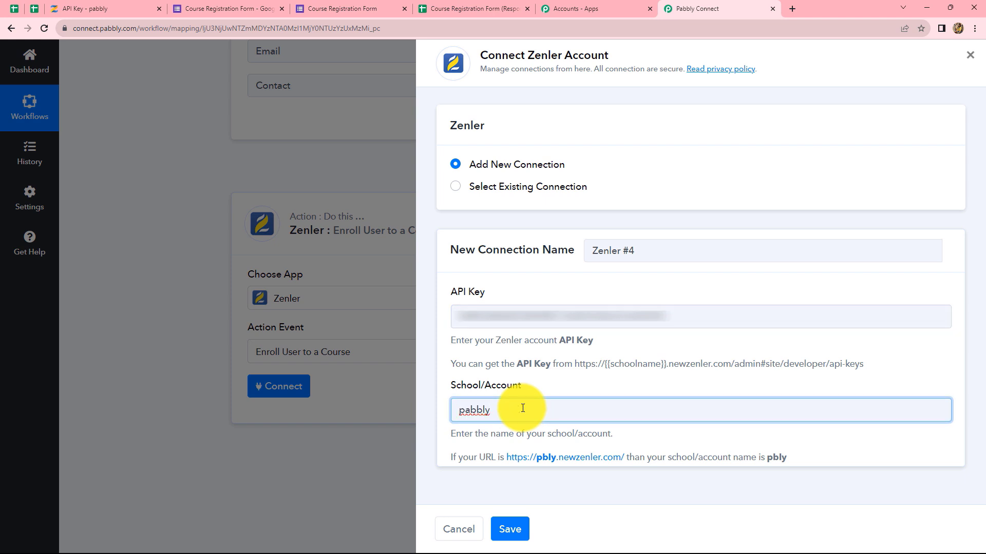
click(547, 470)
click(509, 530)
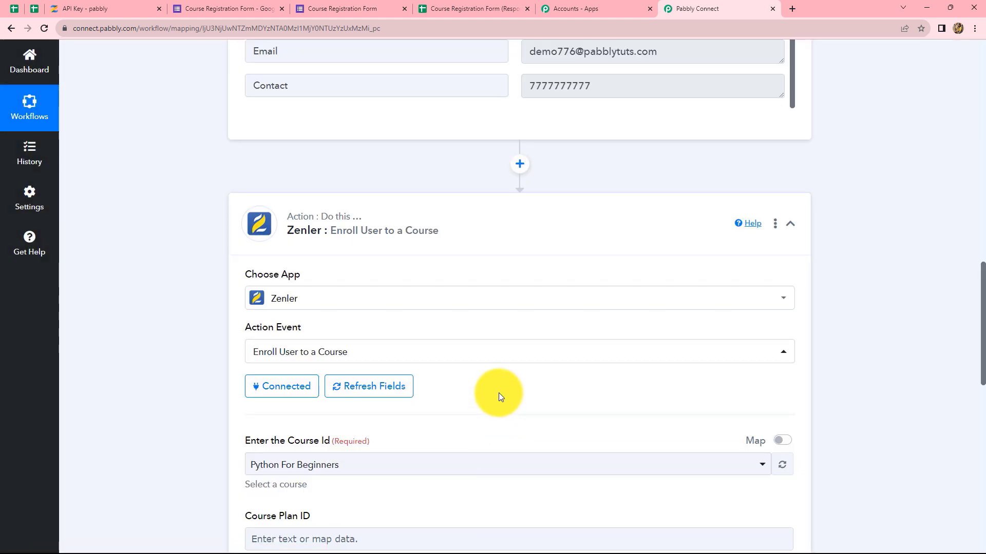
Keep Python For Beginners as the enrollment course and check the Course Plan ID help text.
scroll(498, 392, down, 4)
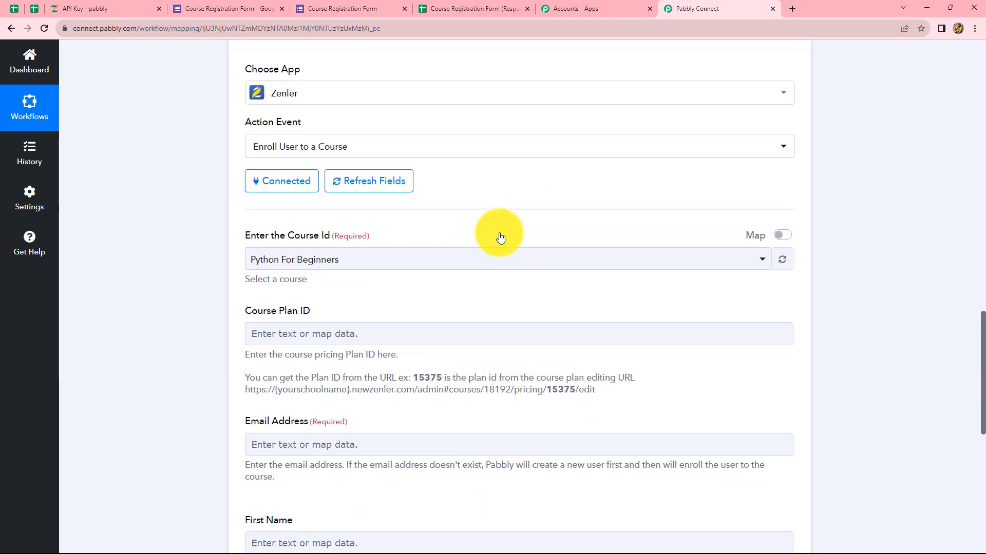
scroll(360, 229, down, 1)
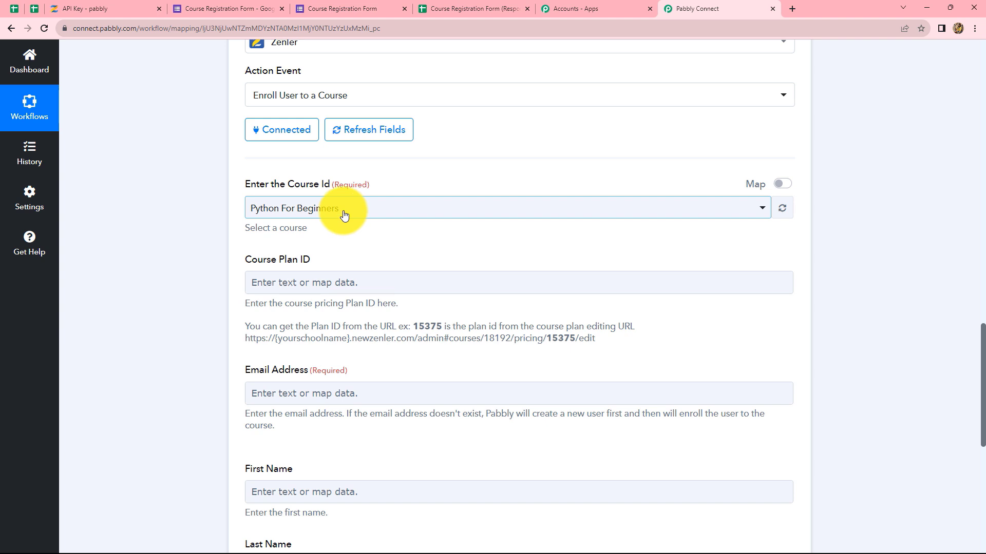
click(344, 214)
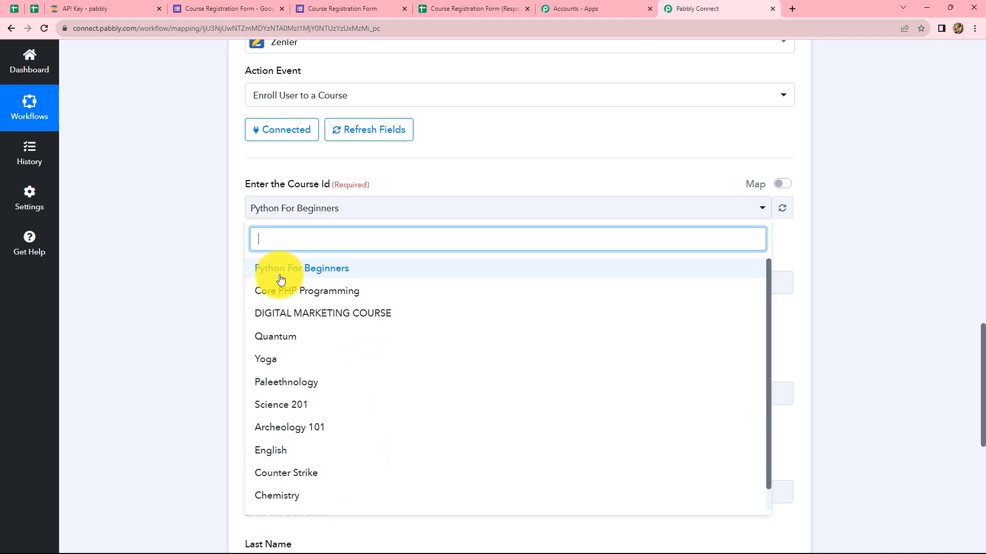
click(315, 277)
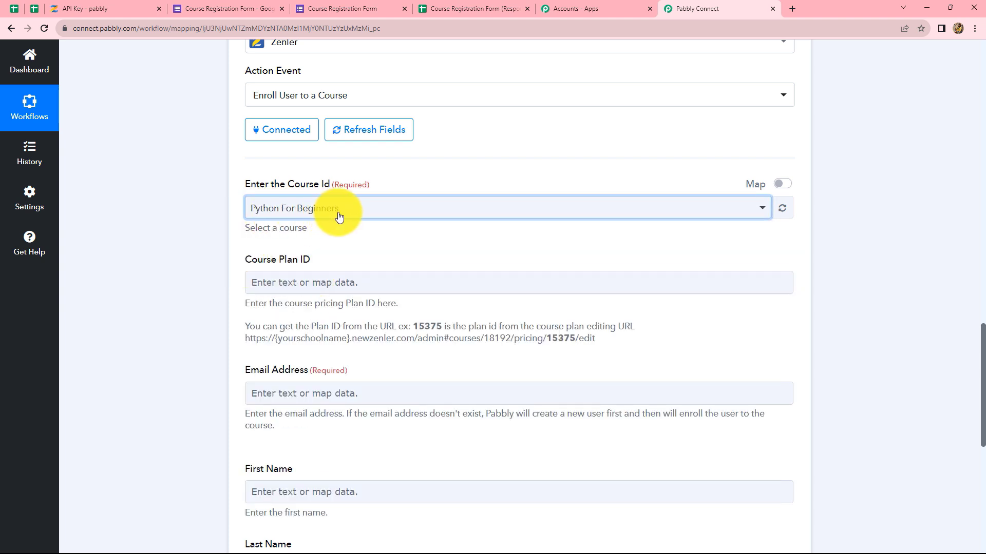
scroll(583, 213, down, 2)
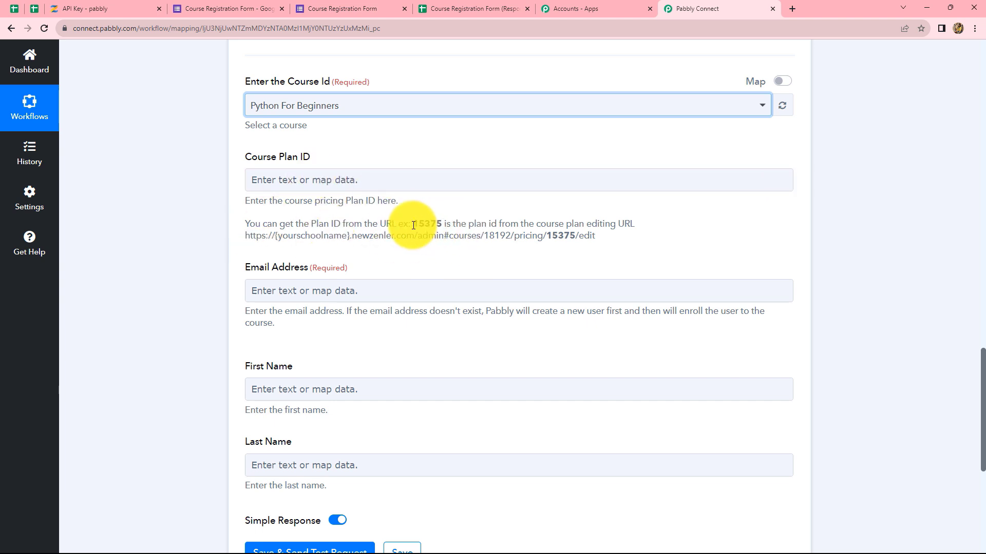
drag(443, 223, 414, 225)
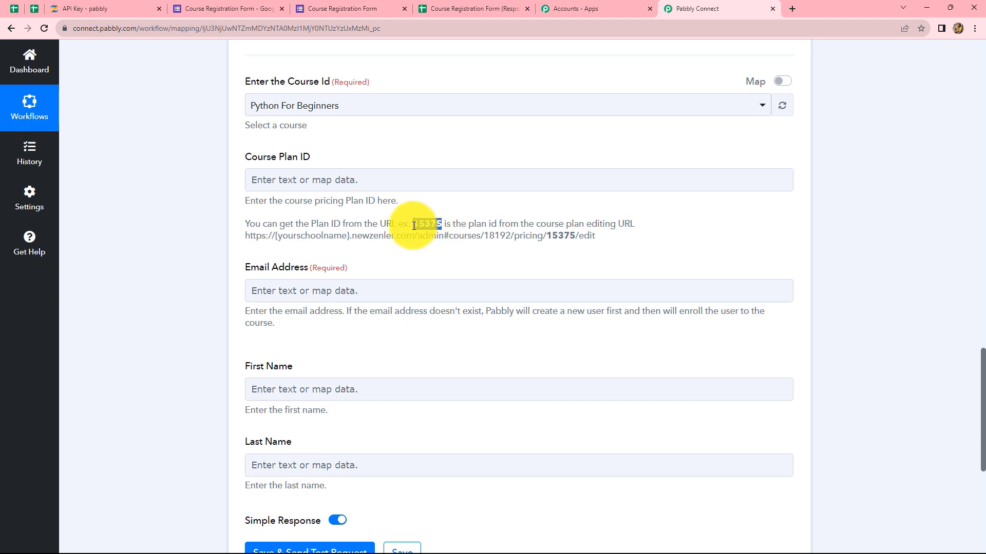
click(683, 254)
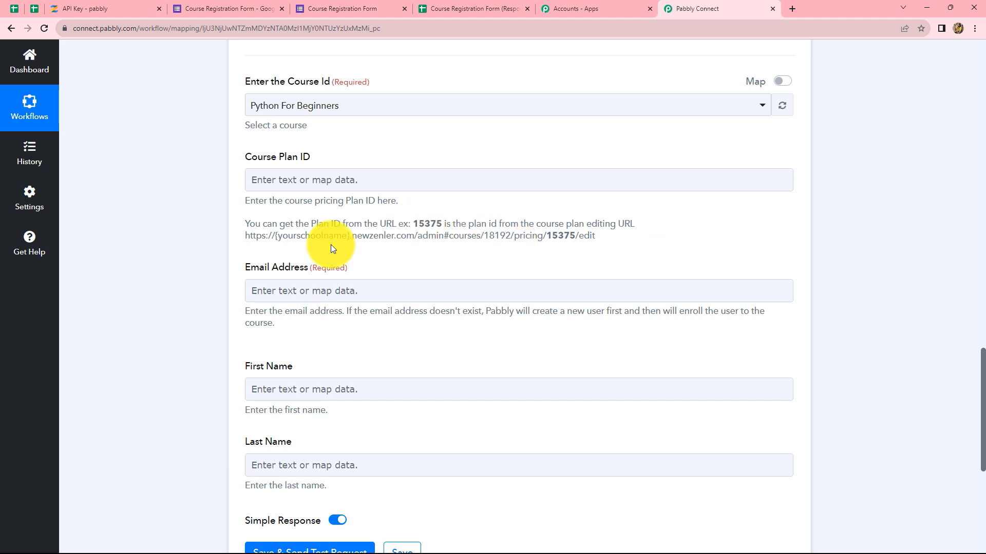
click(84, 8)
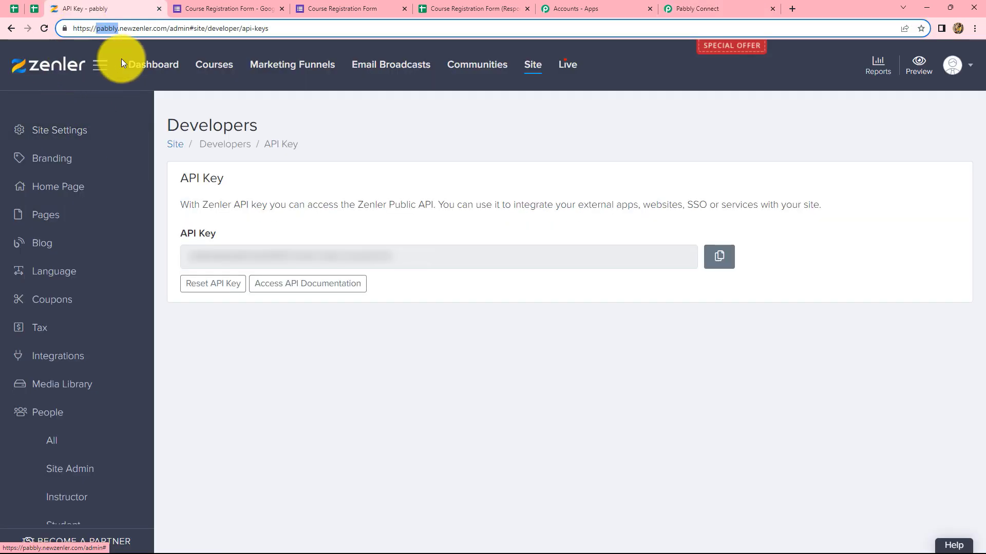
Find plan ID 111615 in the address of Python For Beginners' Monday.com pricing plan.
click(198, 63)
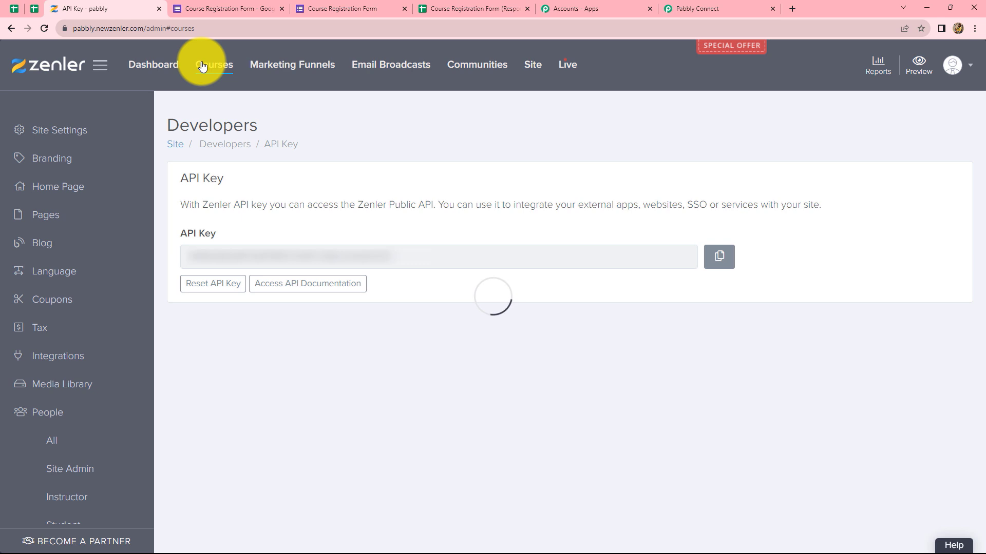
scroll(561, 425, down, 3)
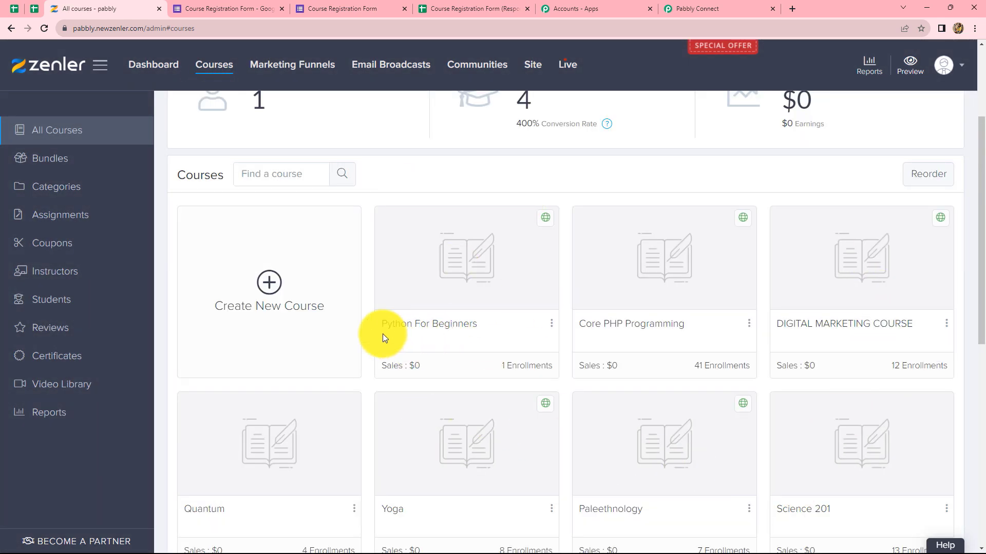
click(489, 291)
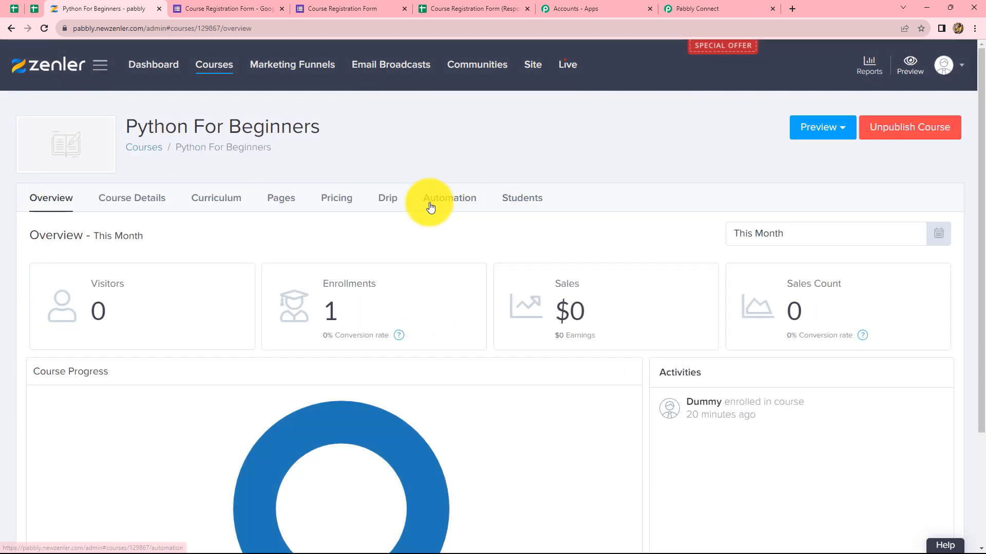
click(327, 203)
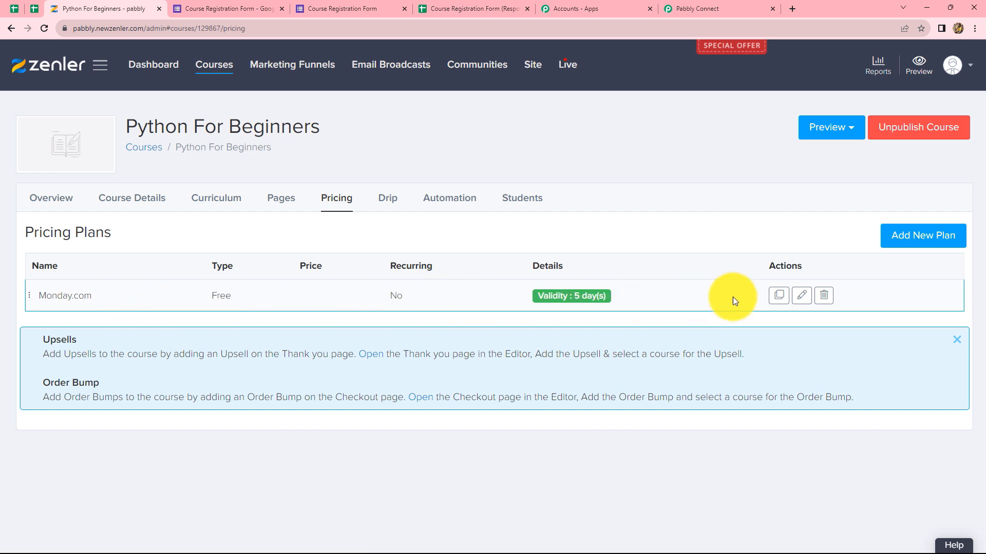
click(802, 297)
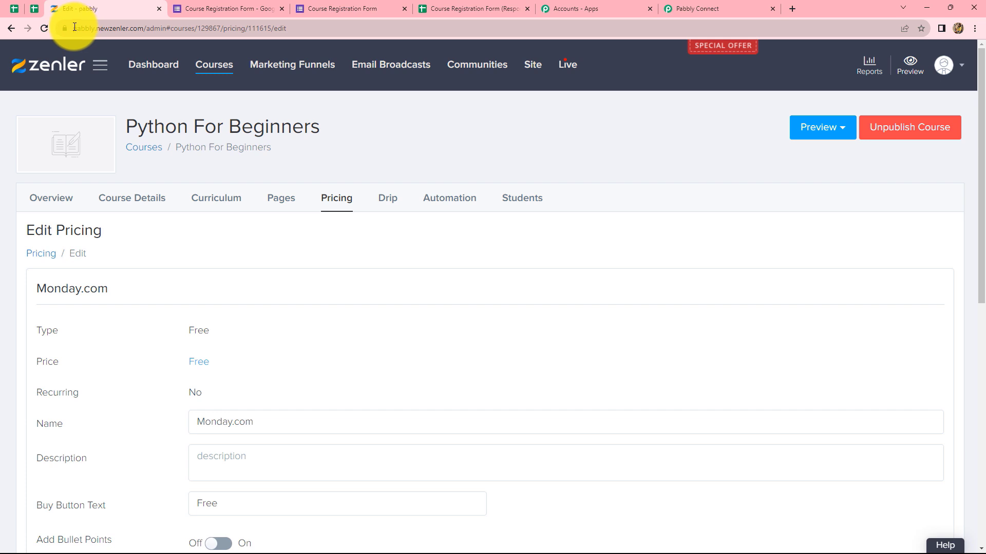
drag(73, 26, 13, 29)
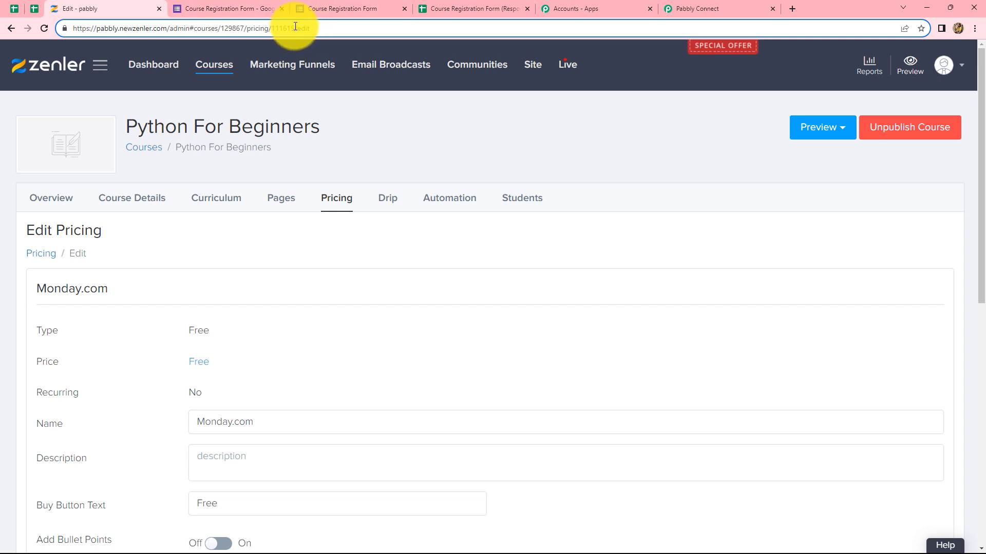
drag(295, 26, 273, 31)
key(ctrl+c)
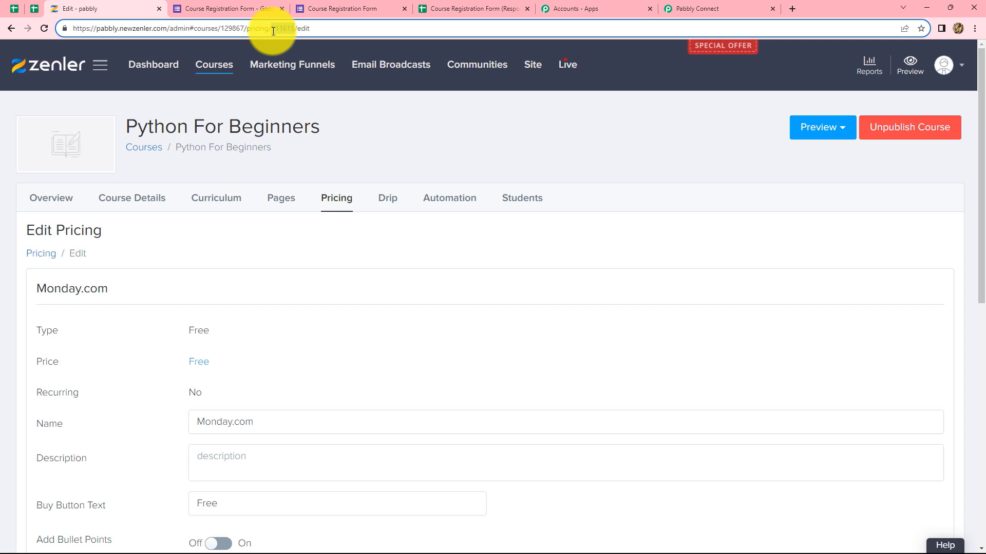
click(701, 4)
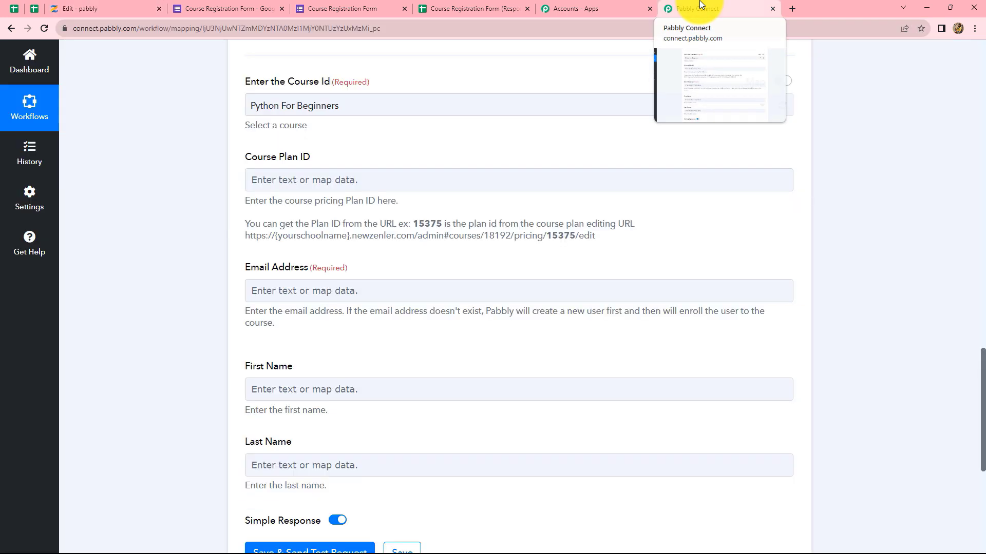
Enter 111615 as the Zenler enrollment step's Course Plan ID.
click(360, 180)
key(ctrl+v)
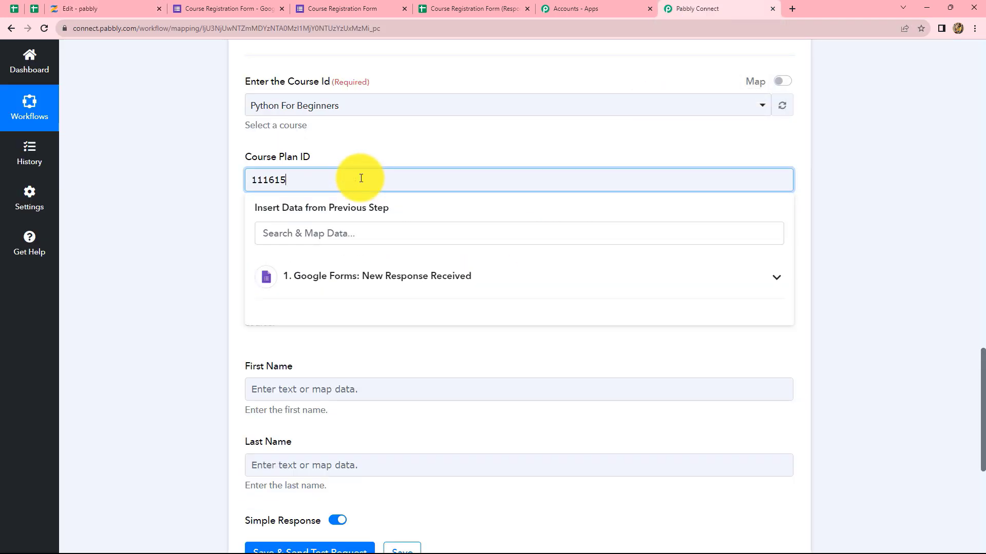
click(892, 215)
scroll(715, 251, down, 3)
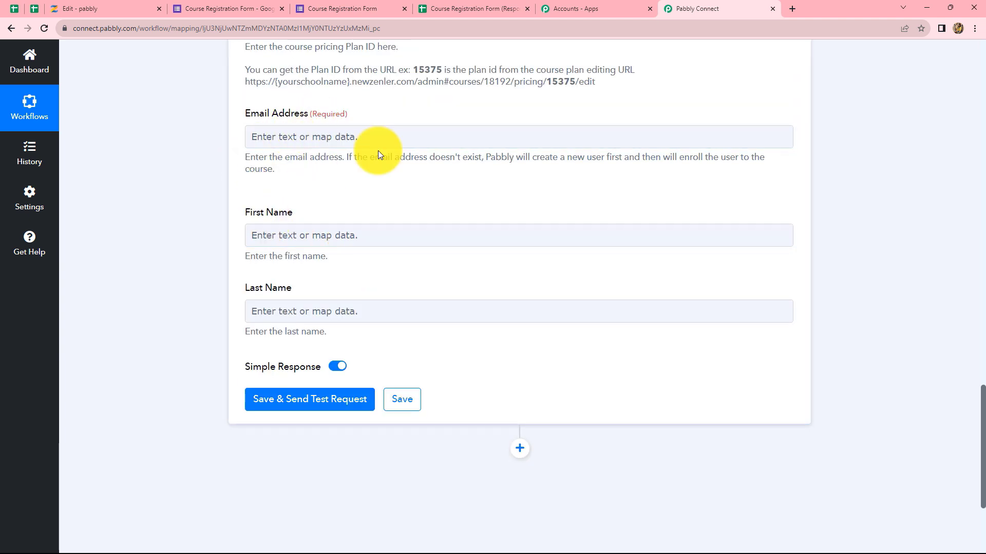
scroll(385, 267, up, 5)
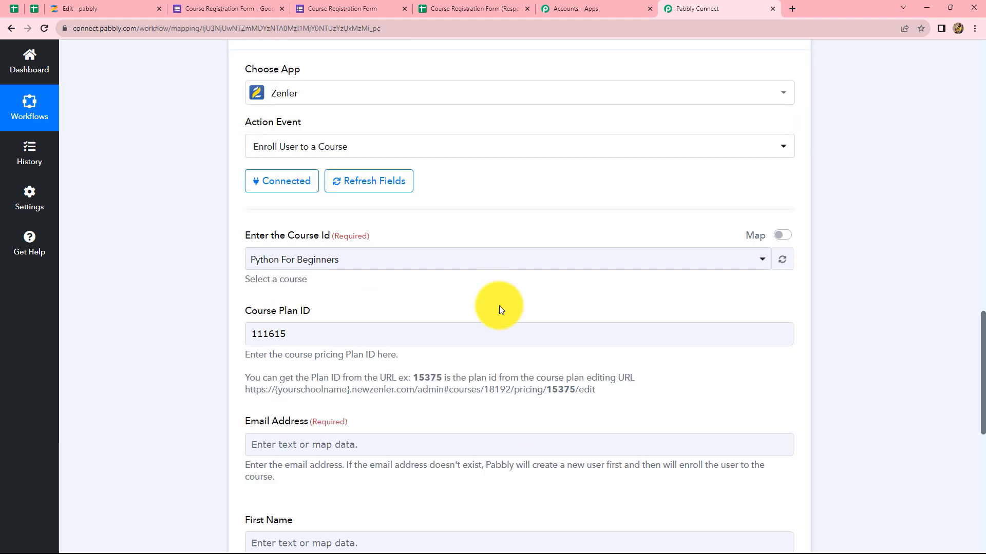
scroll(498, 306, up, 7)
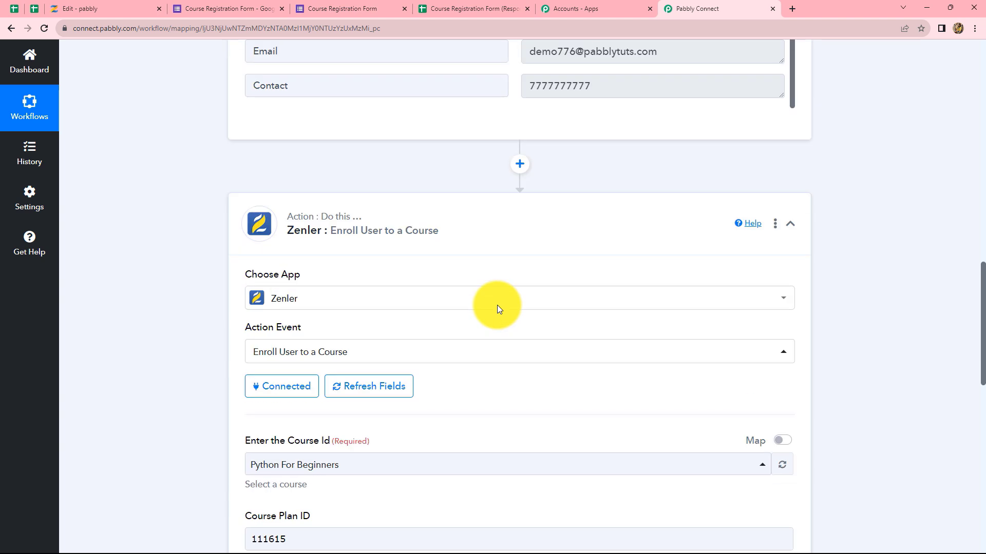
scroll(497, 305, up, 1)
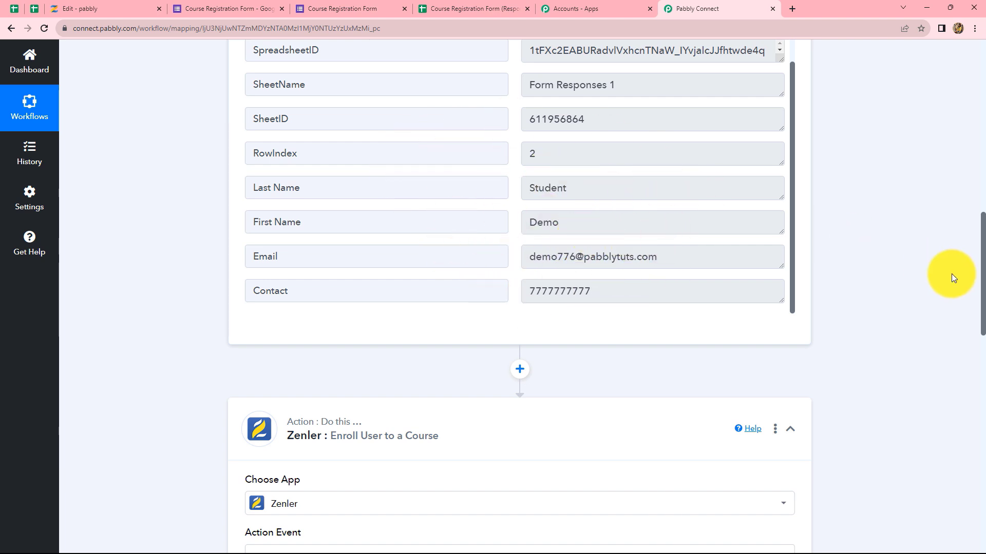
scroll(951, 273, down, 15)
Map Email Address to the Google Forms response's Email answer.
click(362, 142)
click(362, 142)
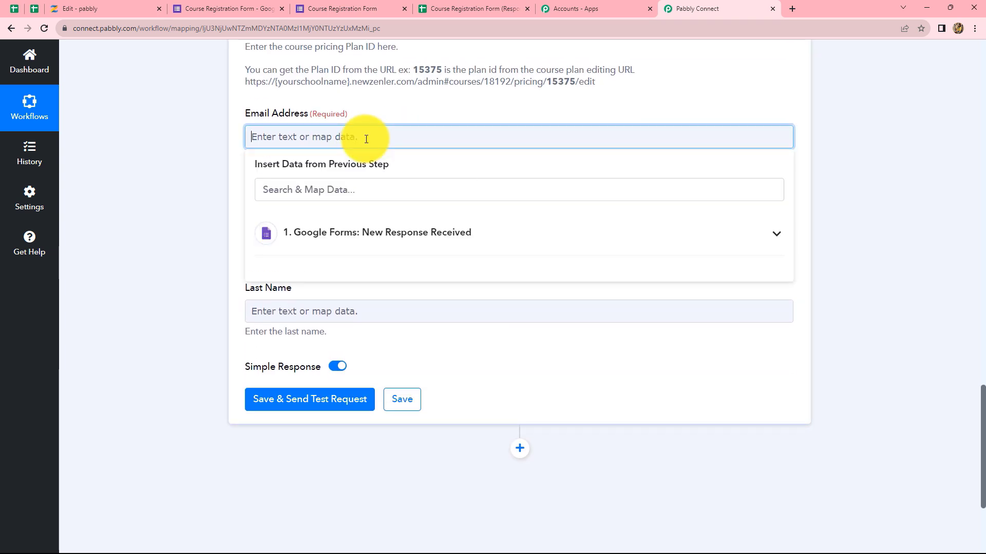
click(319, 239)
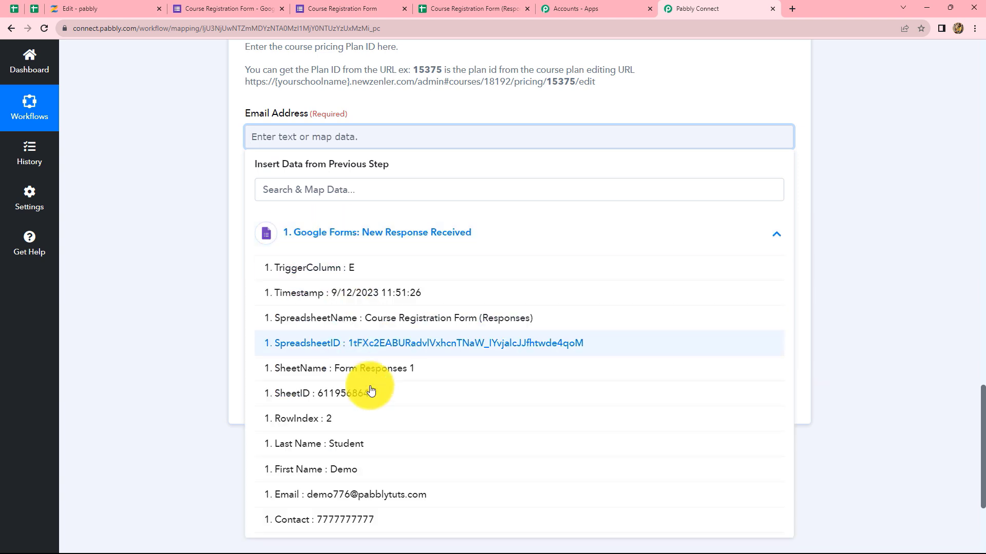
click(376, 495)
click(852, 264)
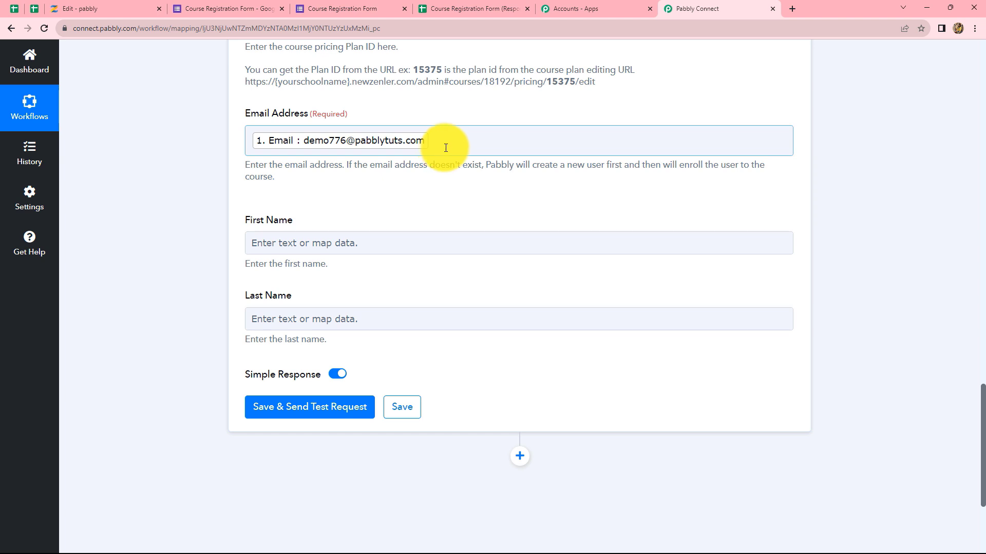
Map First Name and Last Name to the form response's First Name and Last Name answers.
click(331, 243)
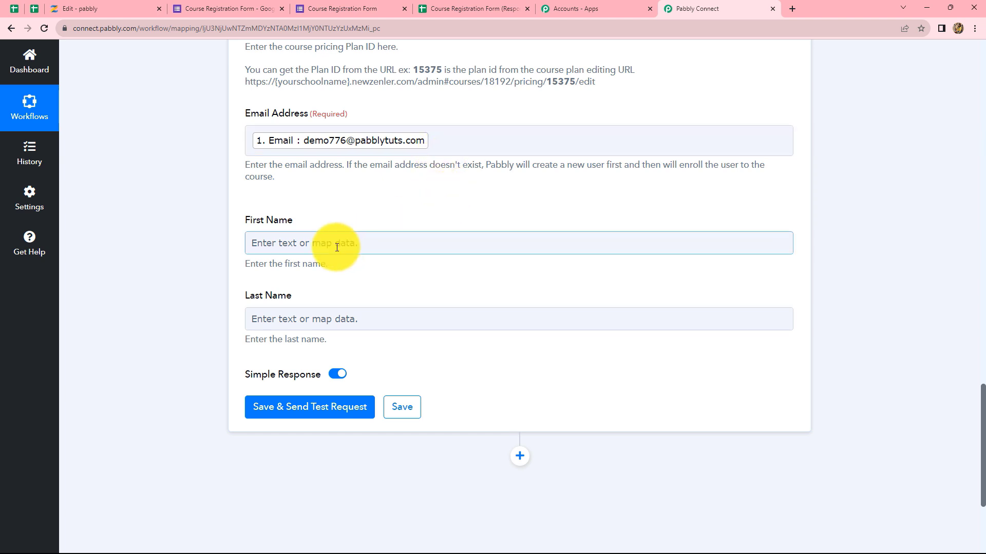
click(334, 201)
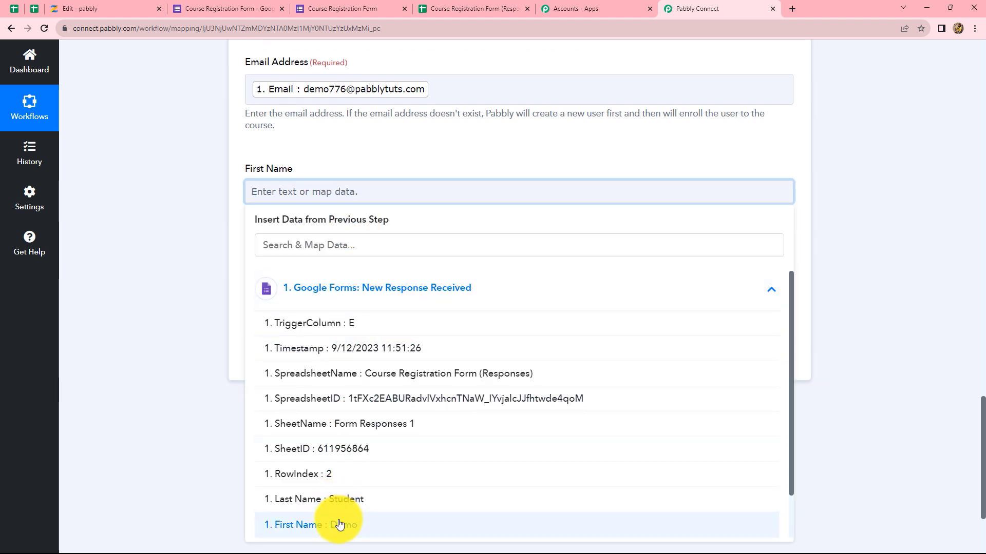
click(338, 524)
click(822, 320)
click(379, 280)
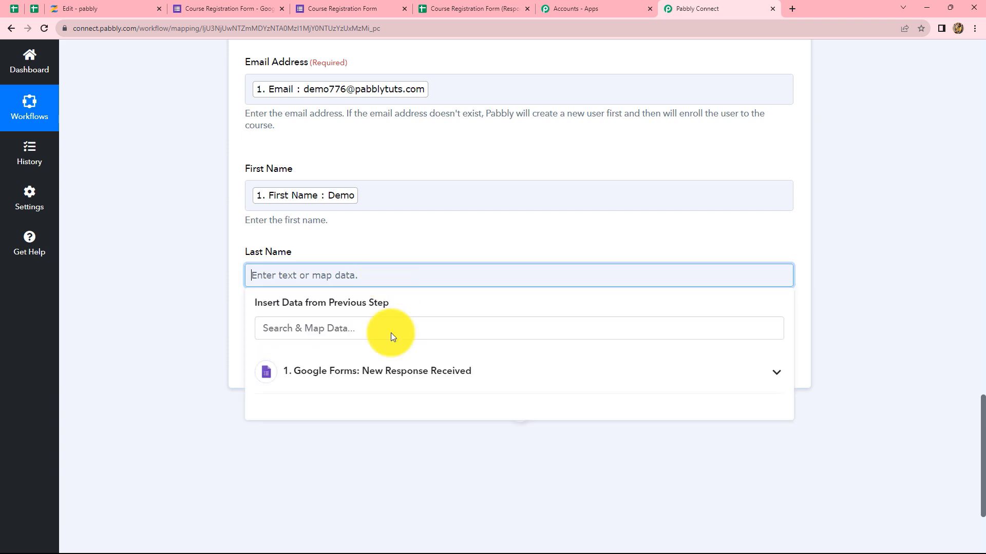
click(388, 372)
scroll(396, 426, down, 3)
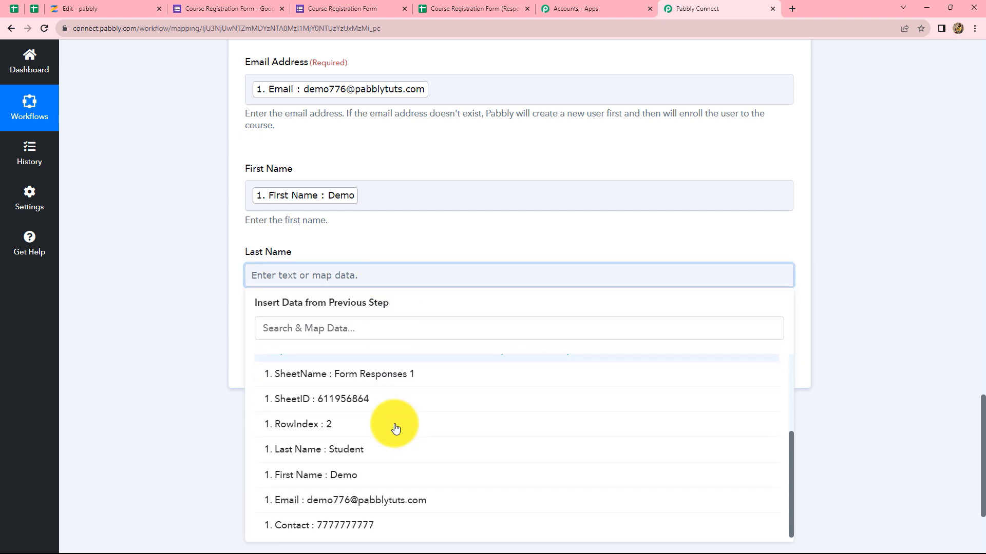
scroll(352, 470, up, 1)
click(352, 457)
click(849, 269)
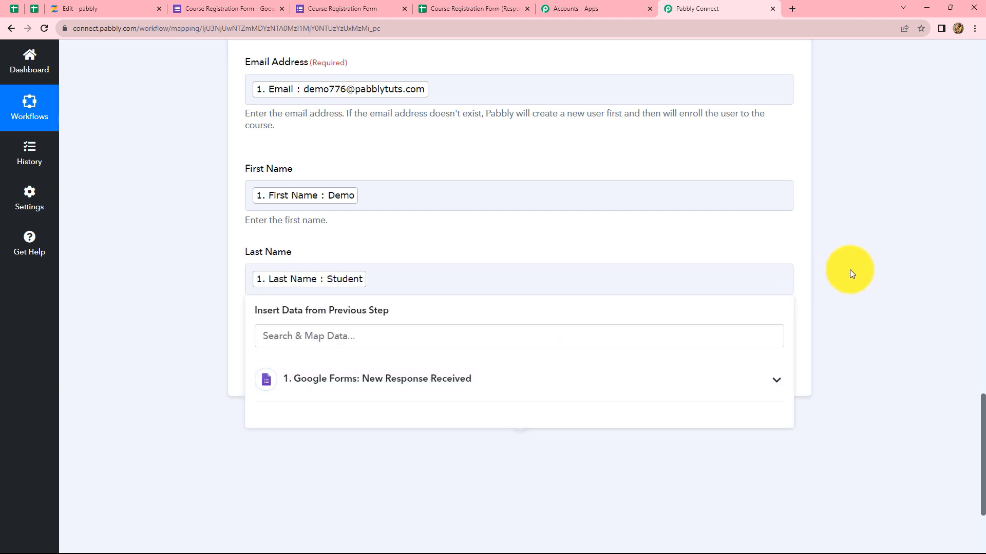
click(337, 338)
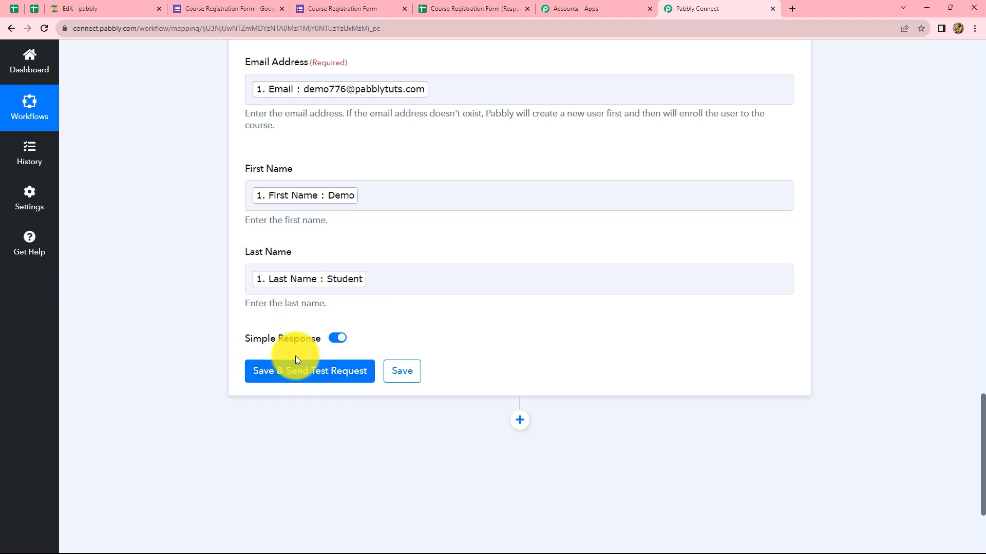
Save the Zenler step and confirm the test returns code 200 with a user-enrolled success message.
click(280, 376)
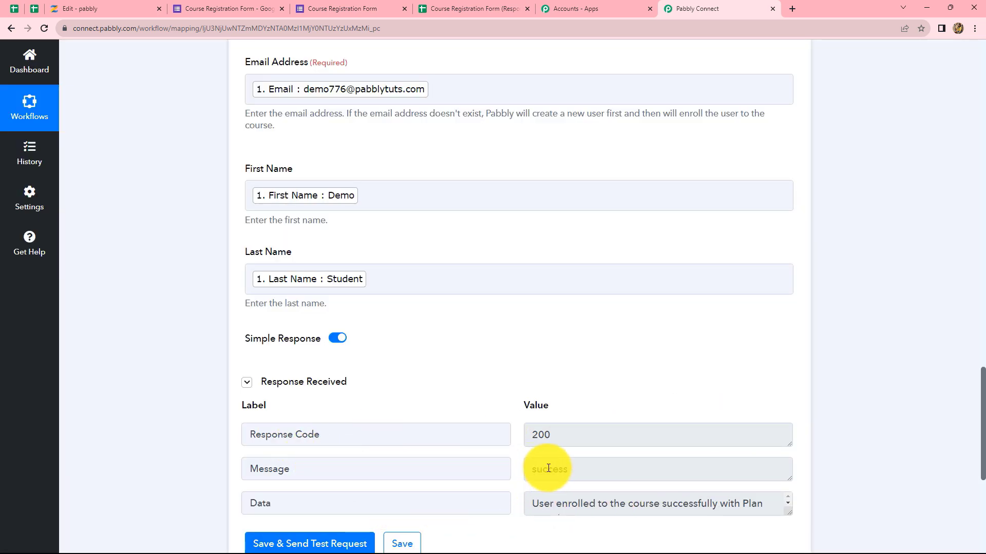
click(530, 503)
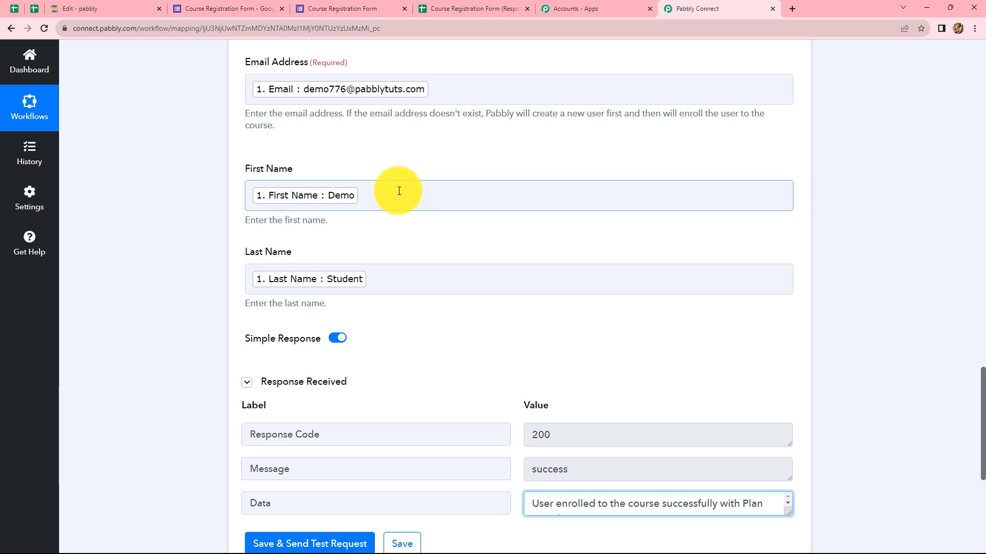
scroll(448, 249, up, 7)
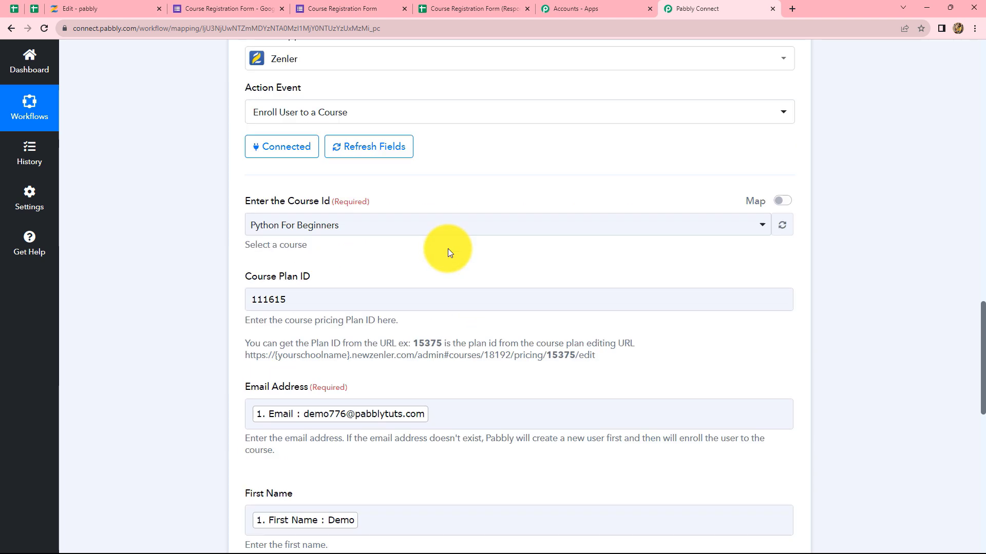
Confirm the test student appears in Zenler's Python For Beginners enrolled list, then return to Pabbly Connect.
click(101, 5)
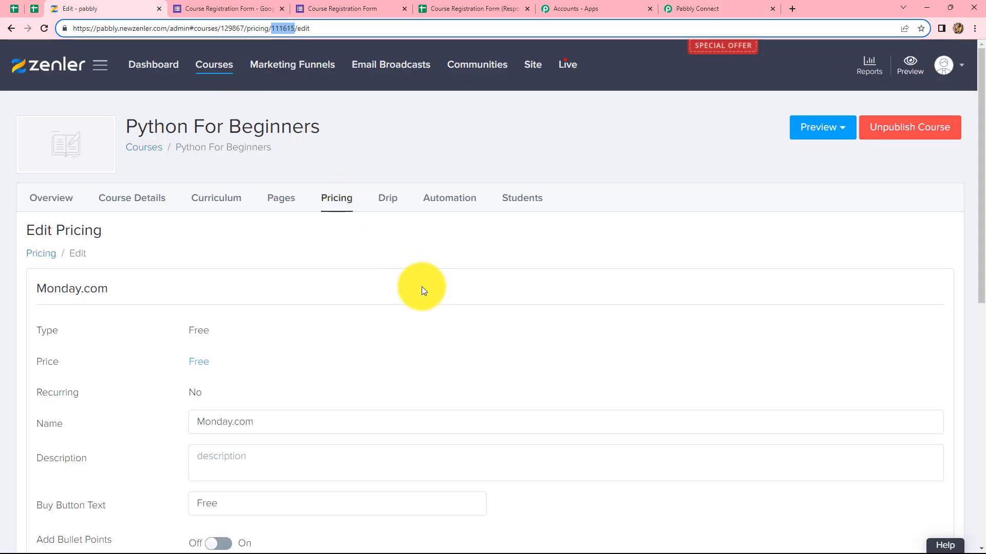
click(228, 68)
click(457, 424)
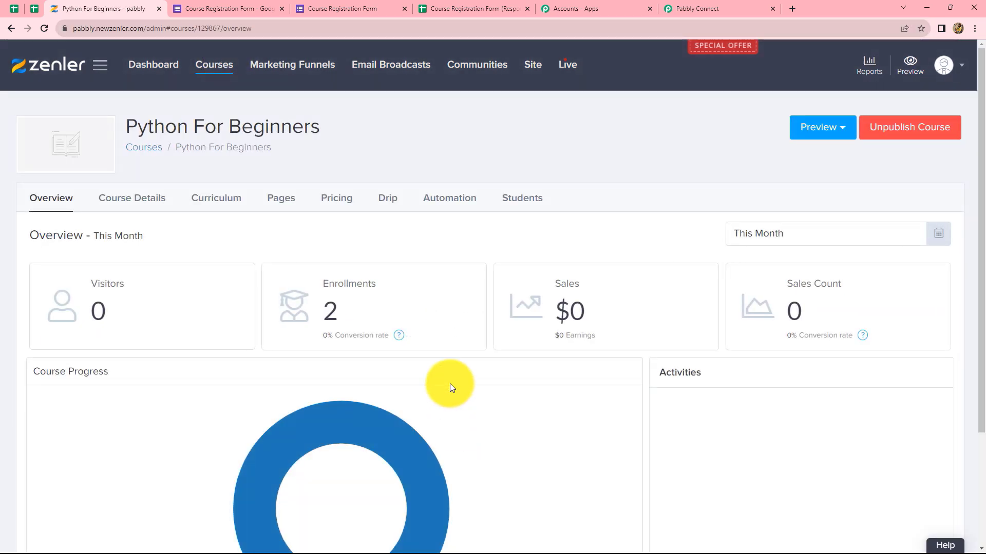
click(518, 200)
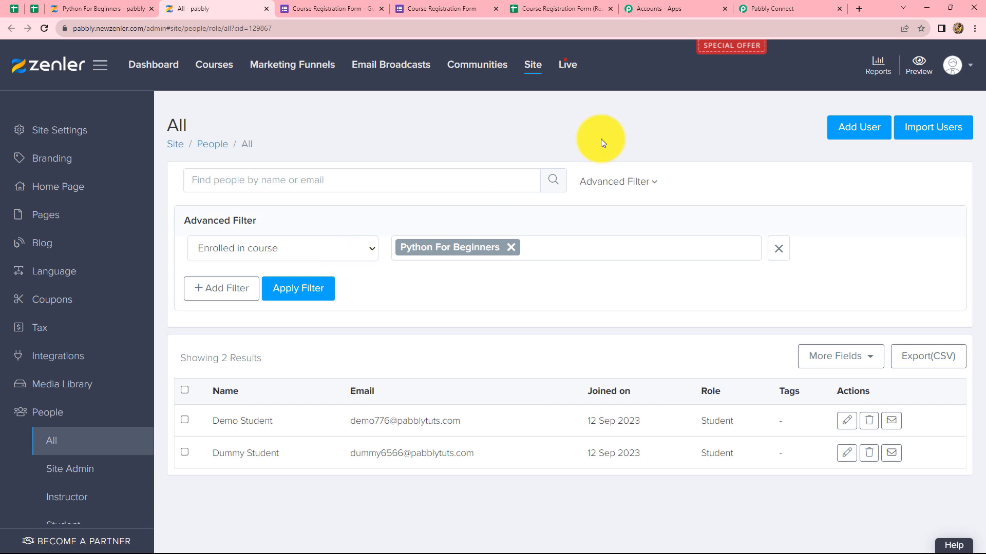
click(759, 4)
scroll(830, 274, up, 3)
Collapse the Zenler Enroll User to a Course step and review the workflow after checking the responses spreadsheet.
click(785, 173)
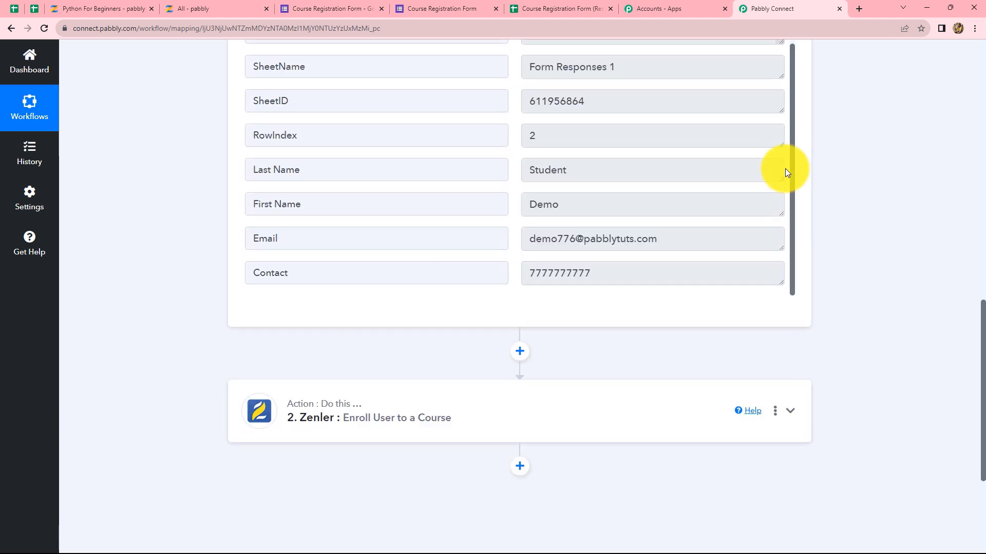
scroll(784, 169, up, 10)
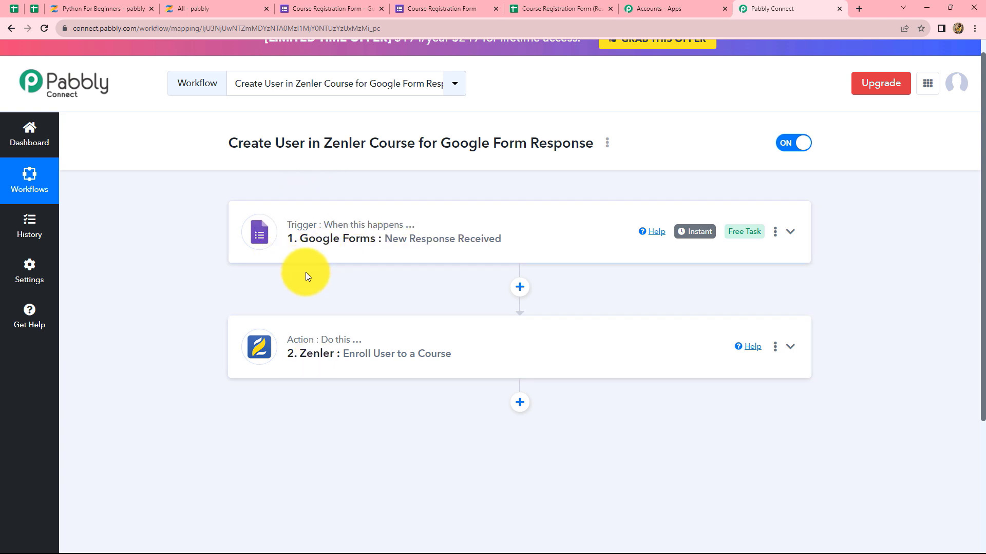
click(560, 6)
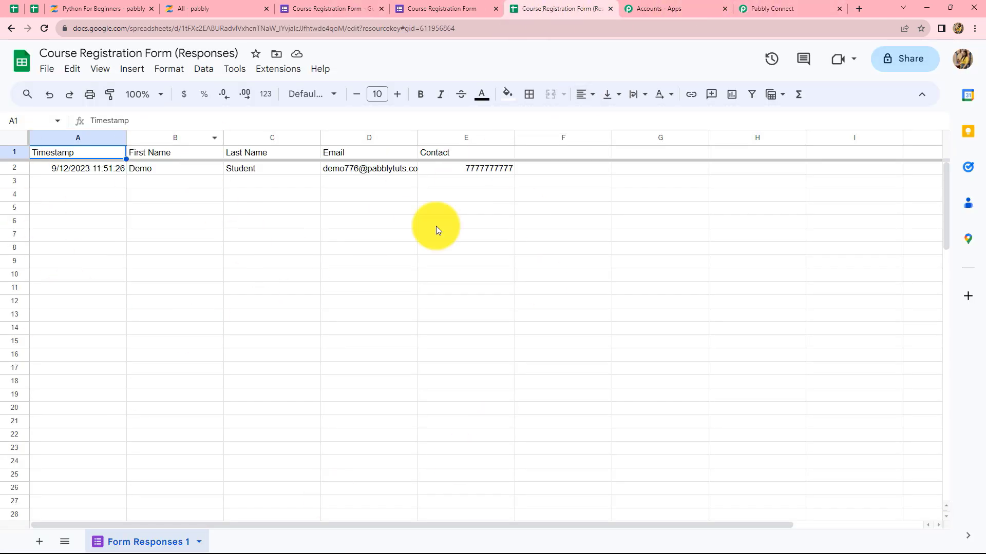
click(796, 5)
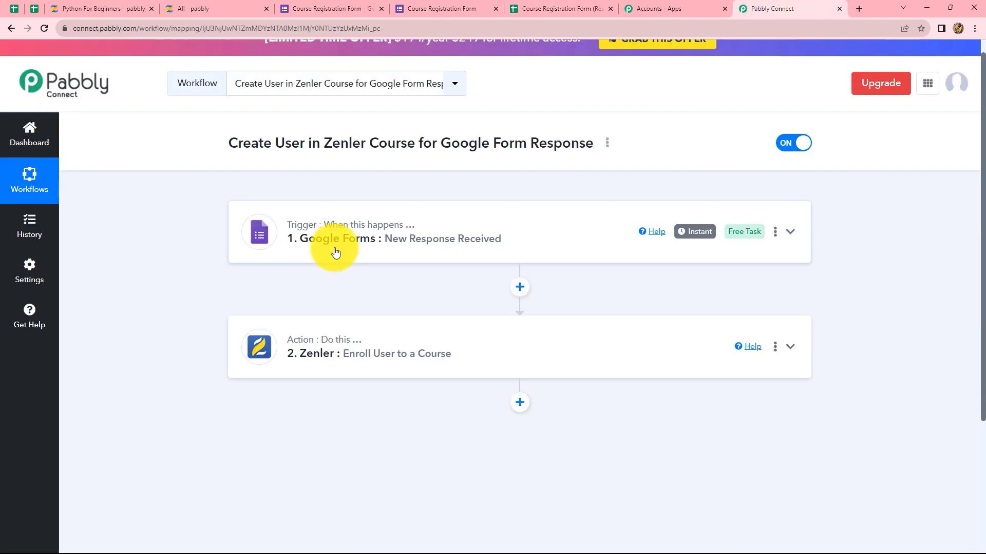